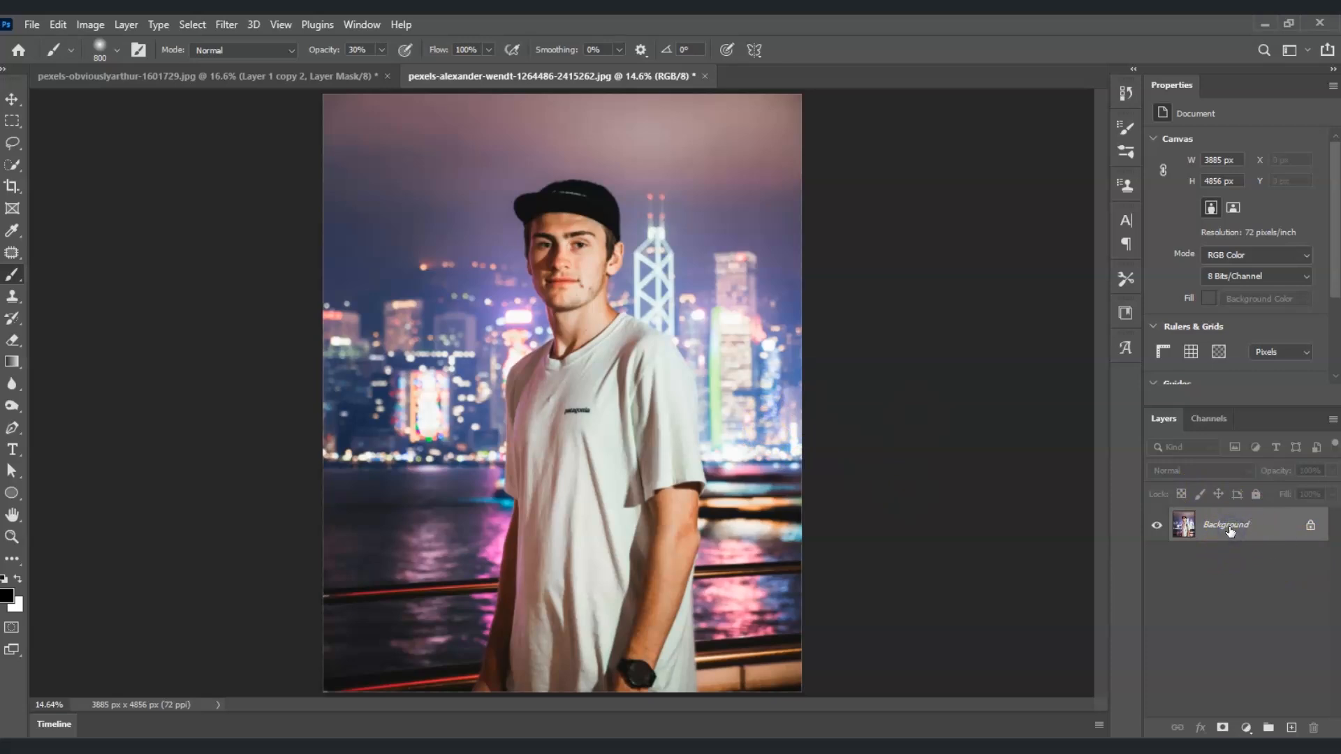
# Duplicate the Background layer twice to get two copies stacked above it
pyautogui.hotkey('ctrl', 'j')
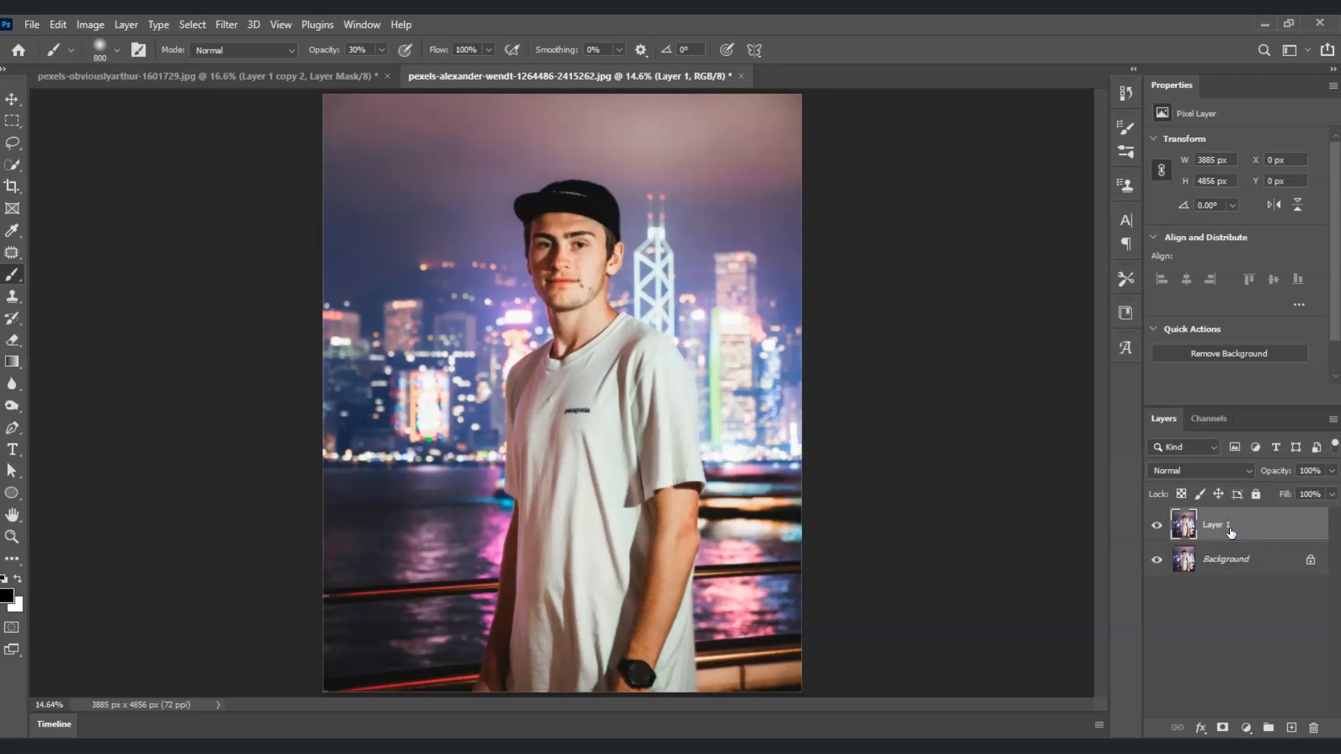
pyautogui.hotkey('ctrl', 'j')
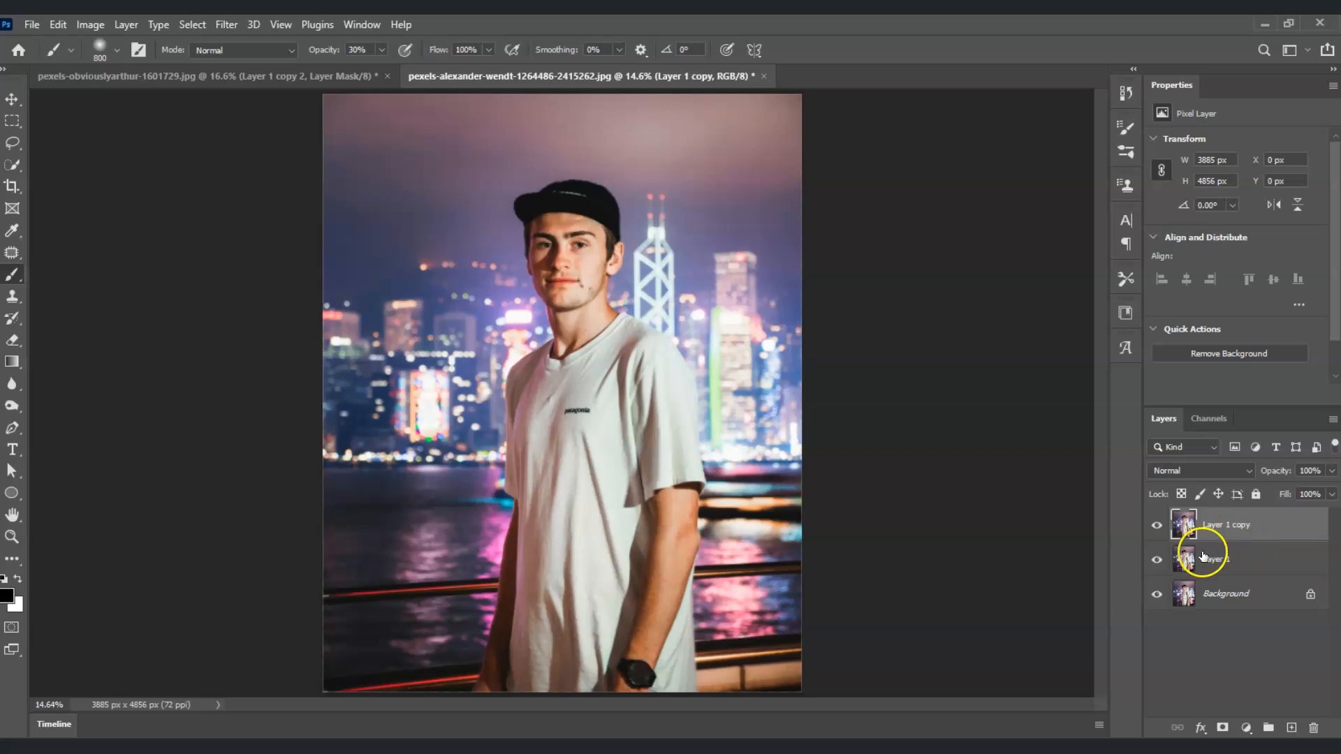
pyautogui.click(1270, 557)
pyautogui.click(1268, 520)
pyautogui.click(1273, 556)
pyautogui.click(1273, 524)
pyautogui.click(1272, 556)
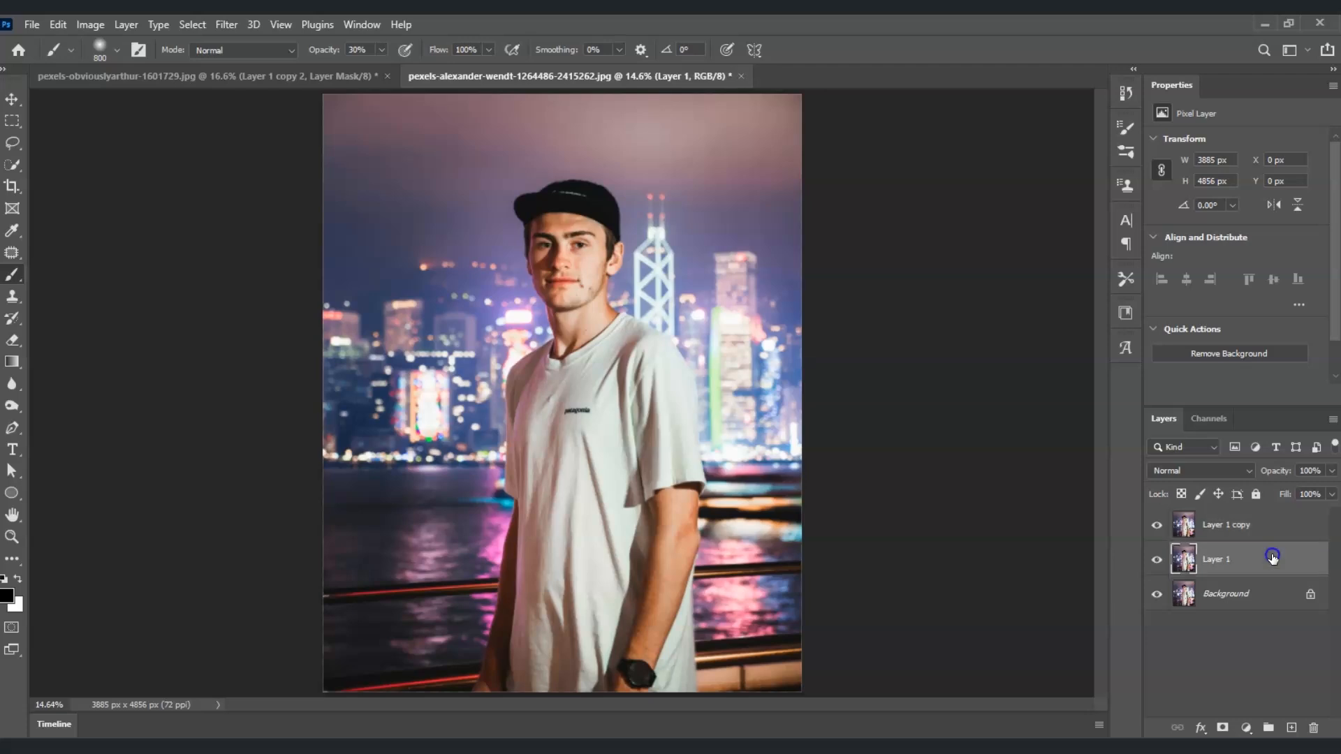
# Rename the lower layer copy as BG and the upper copy as Subject
pyautogui.doubleClick(1223, 560)
pyautogui.click(1236, 619)
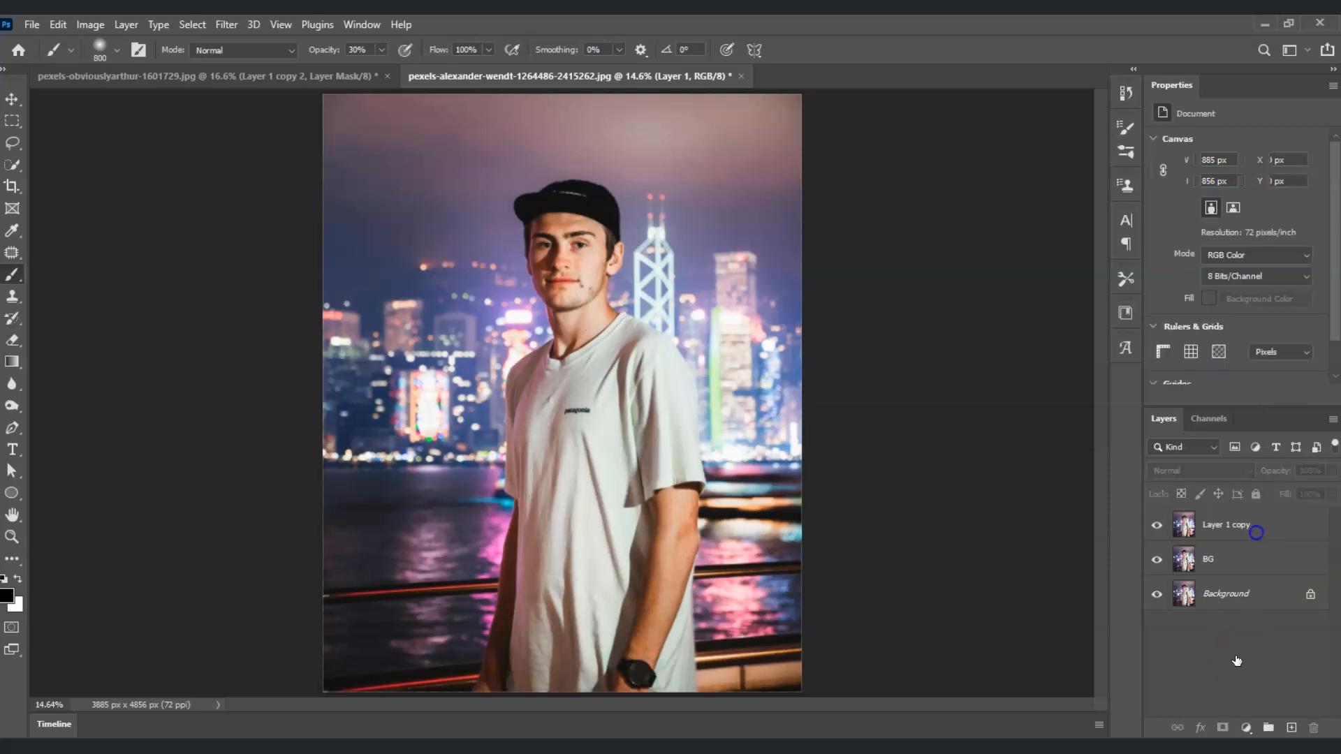
pyautogui.doubleClick(1255, 524)
pyautogui.write('Subjec')
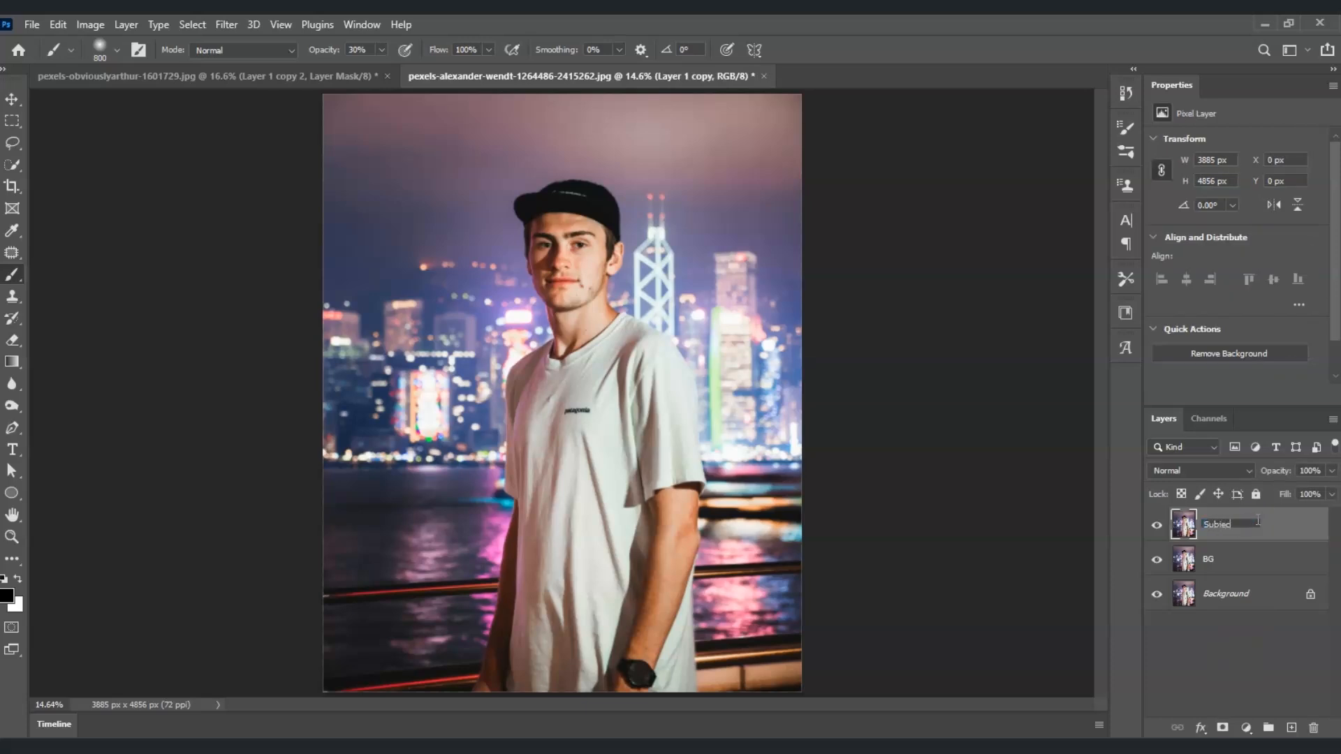
pyautogui.click(1209, 648)
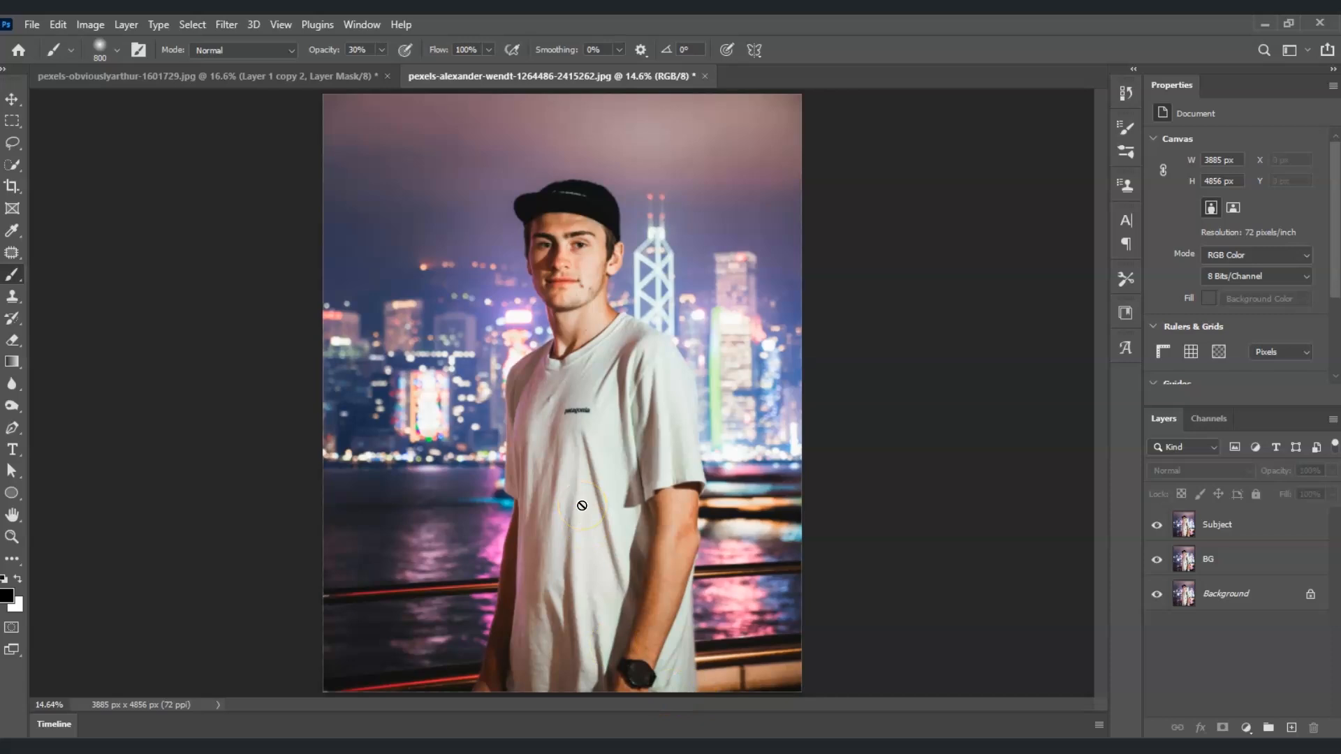
# Select the man on the BG layer with a loose freehand Lasso outline, including the bottom edge of his shirt
pyautogui.click(1234, 562)
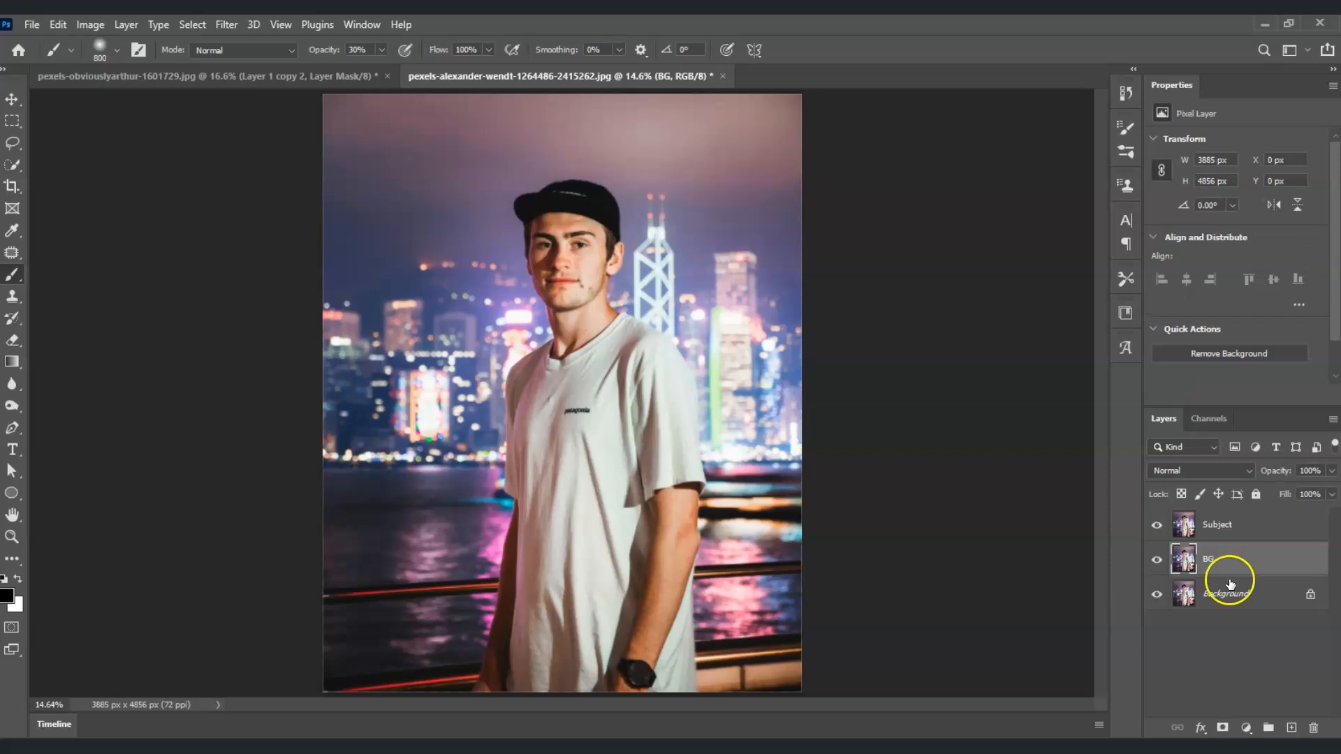
pyautogui.click(11, 144)
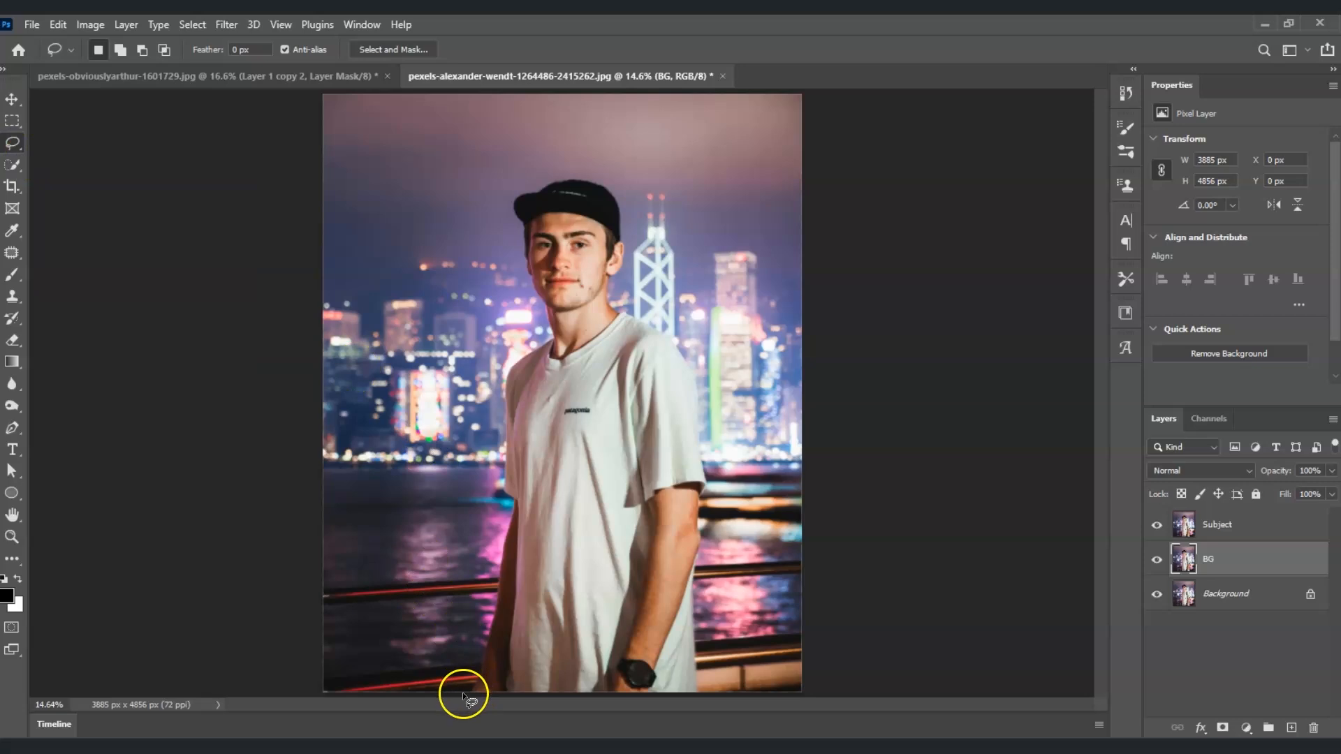
pyautogui.moveTo(467, 692); pyautogui.dragTo(473, 667)
pyautogui.moveTo(499, 478); pyautogui.dragTo(499, 435)
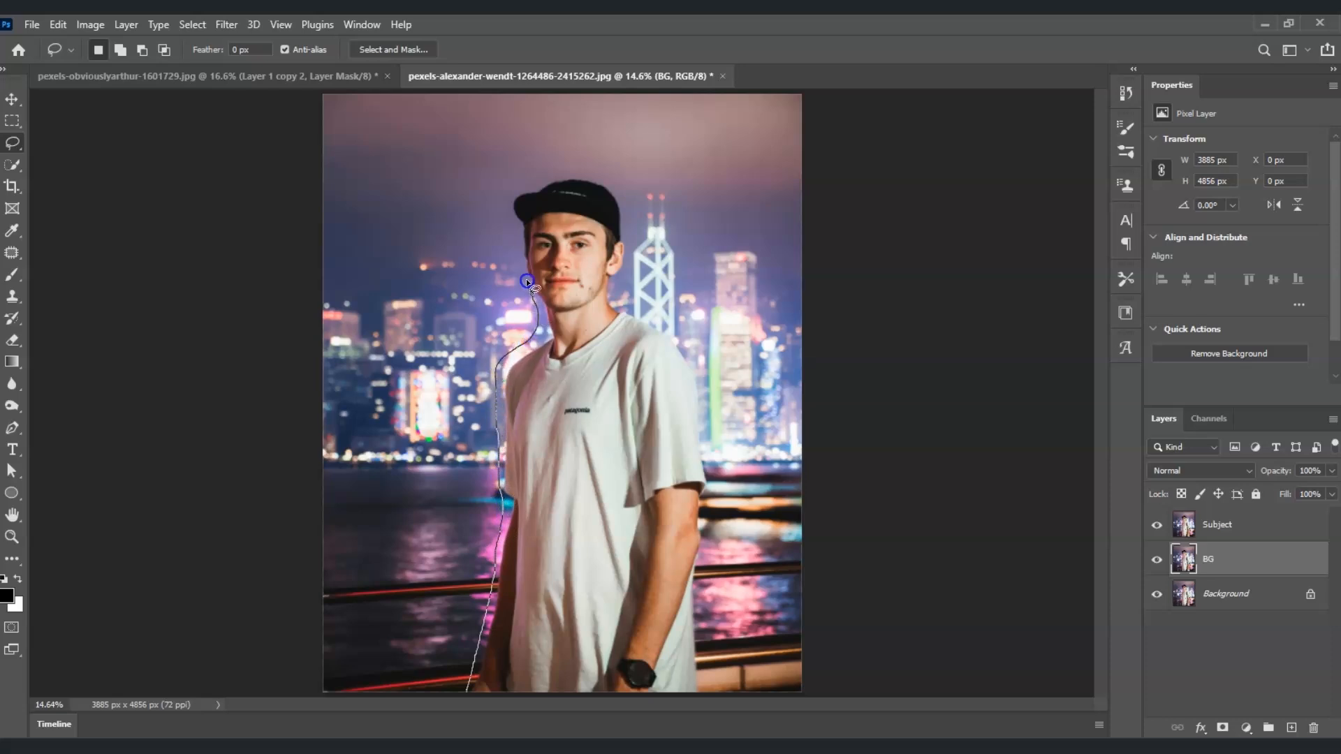
pyautogui.moveTo(508, 207); pyautogui.dragTo(512, 184)
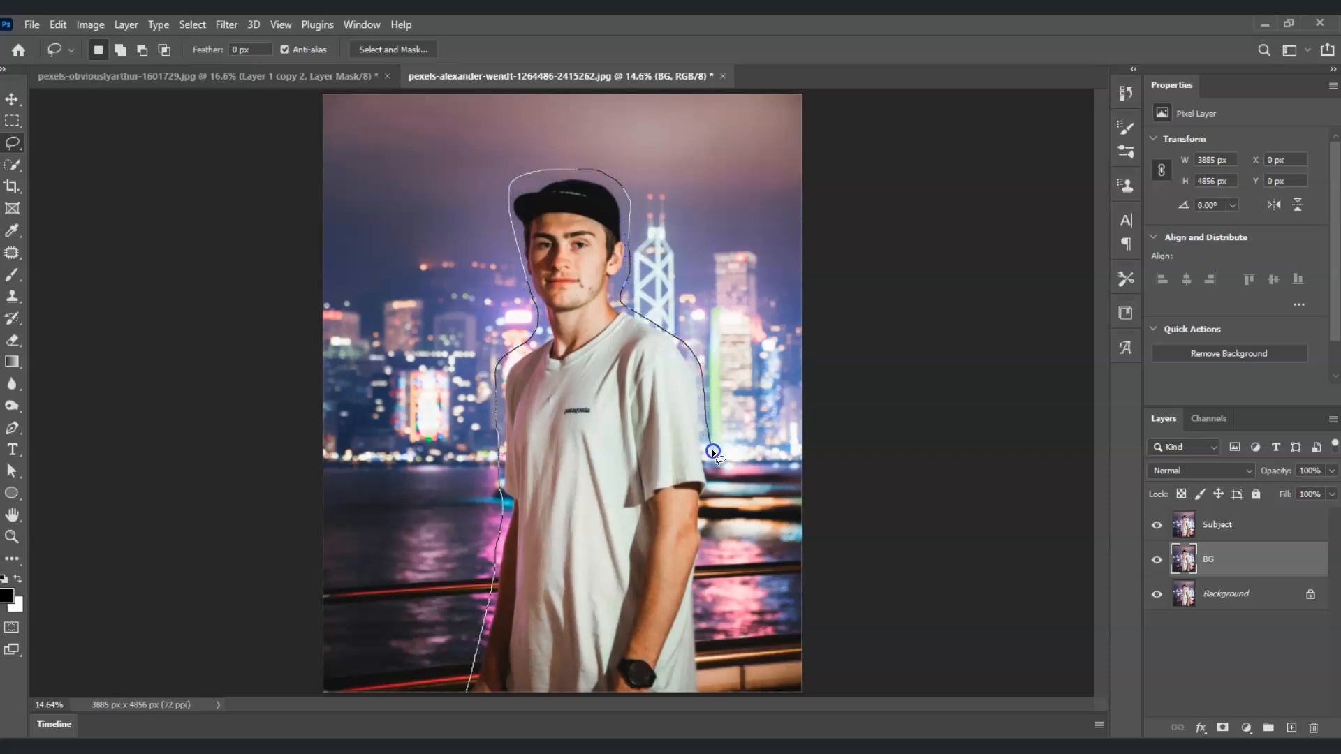
pyautogui.moveTo(707, 611)
pyautogui.mouseDown()
pyautogui.moveTo(565, 685)
pyautogui.moveTo(563, 641)
pyautogui.mouseUp()
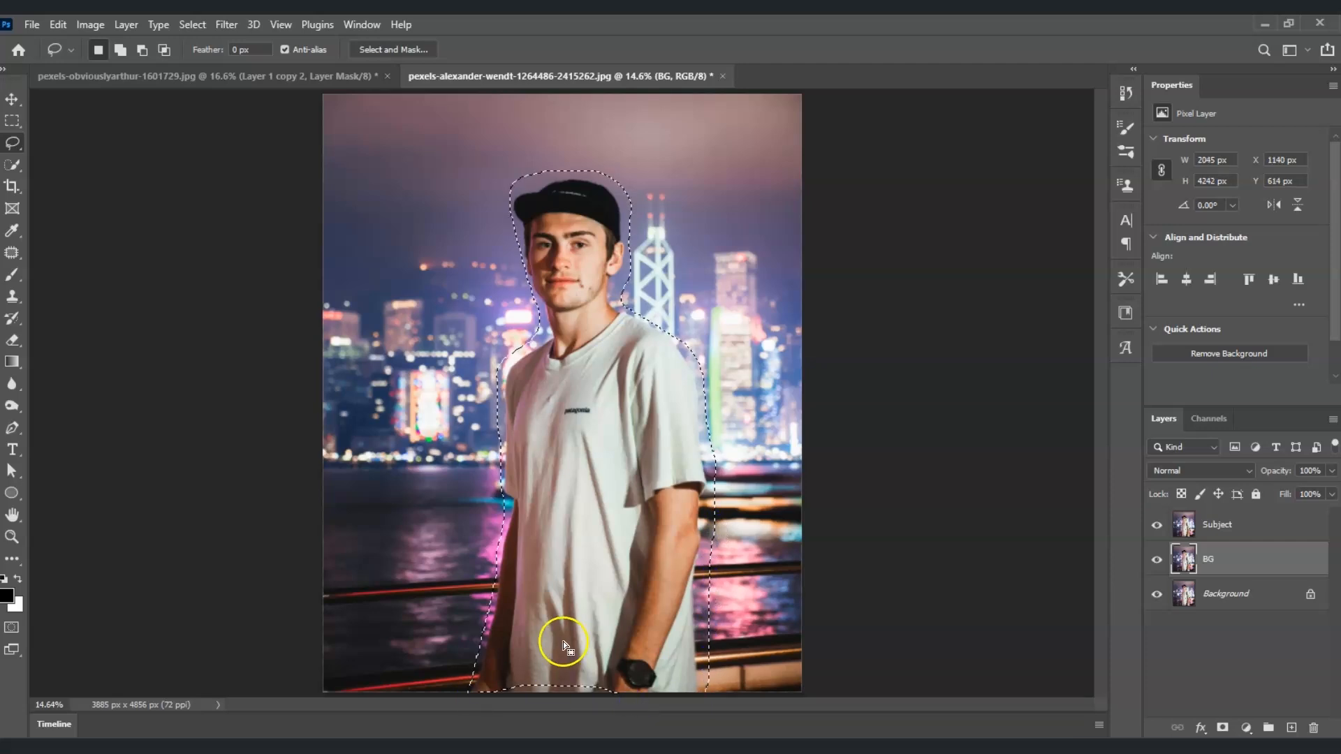
pyautogui.press('shift')
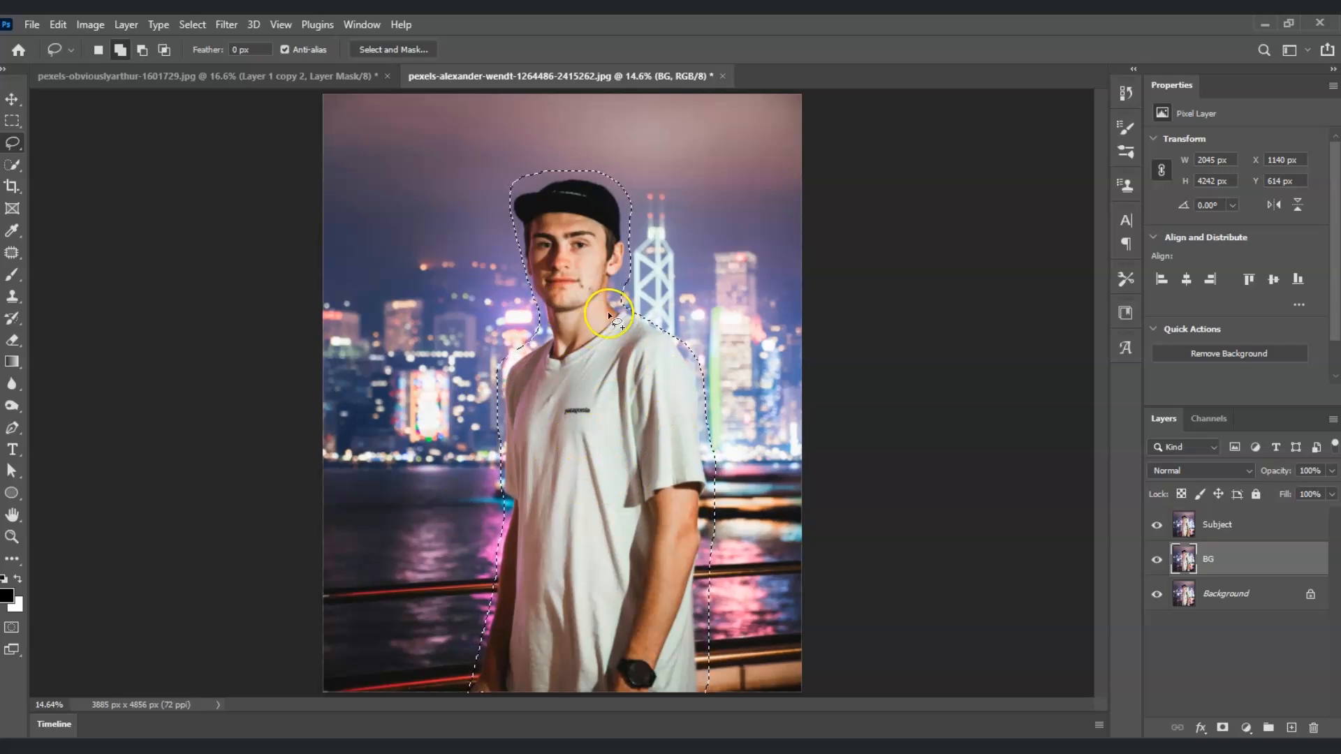
# Fill the selected area on the BG layer with Content-Aware at 100% opacity in Normal mode, and hide the Subject layer
pyautogui.click(57, 25)
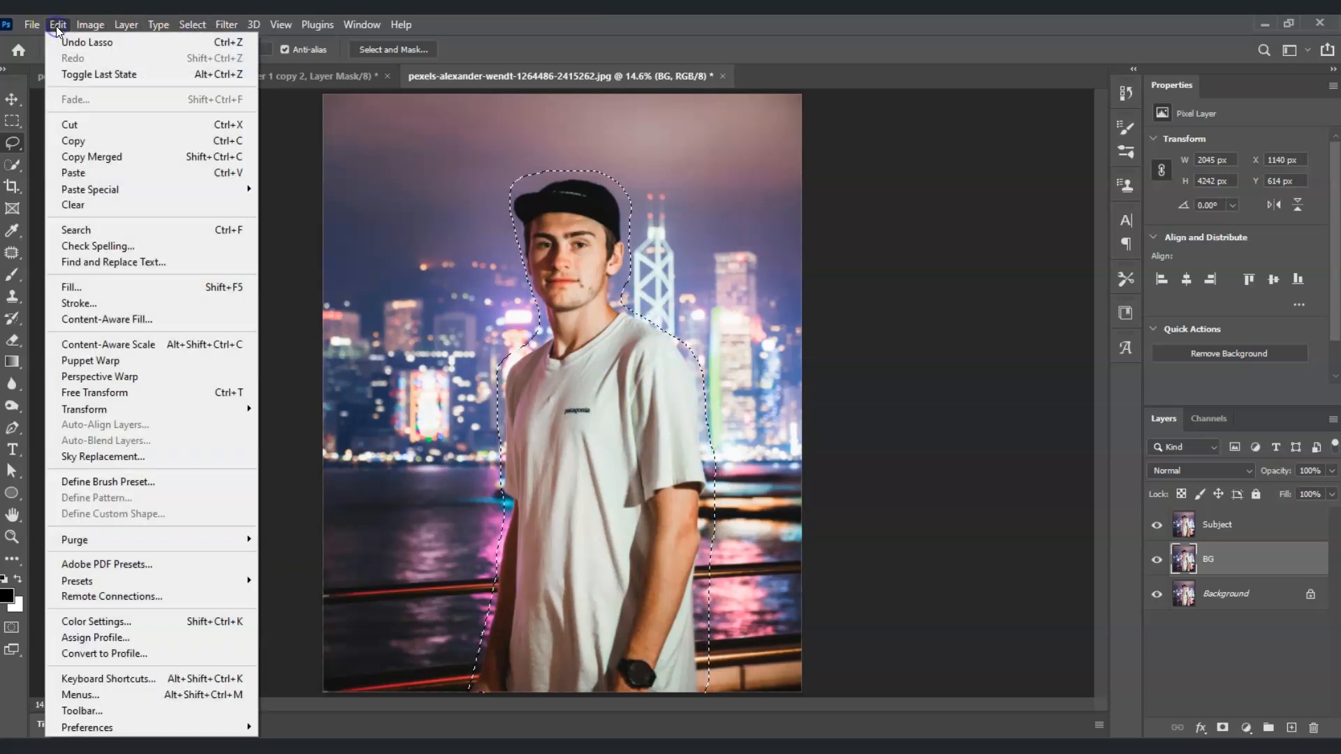
pyautogui.click(165, 284)
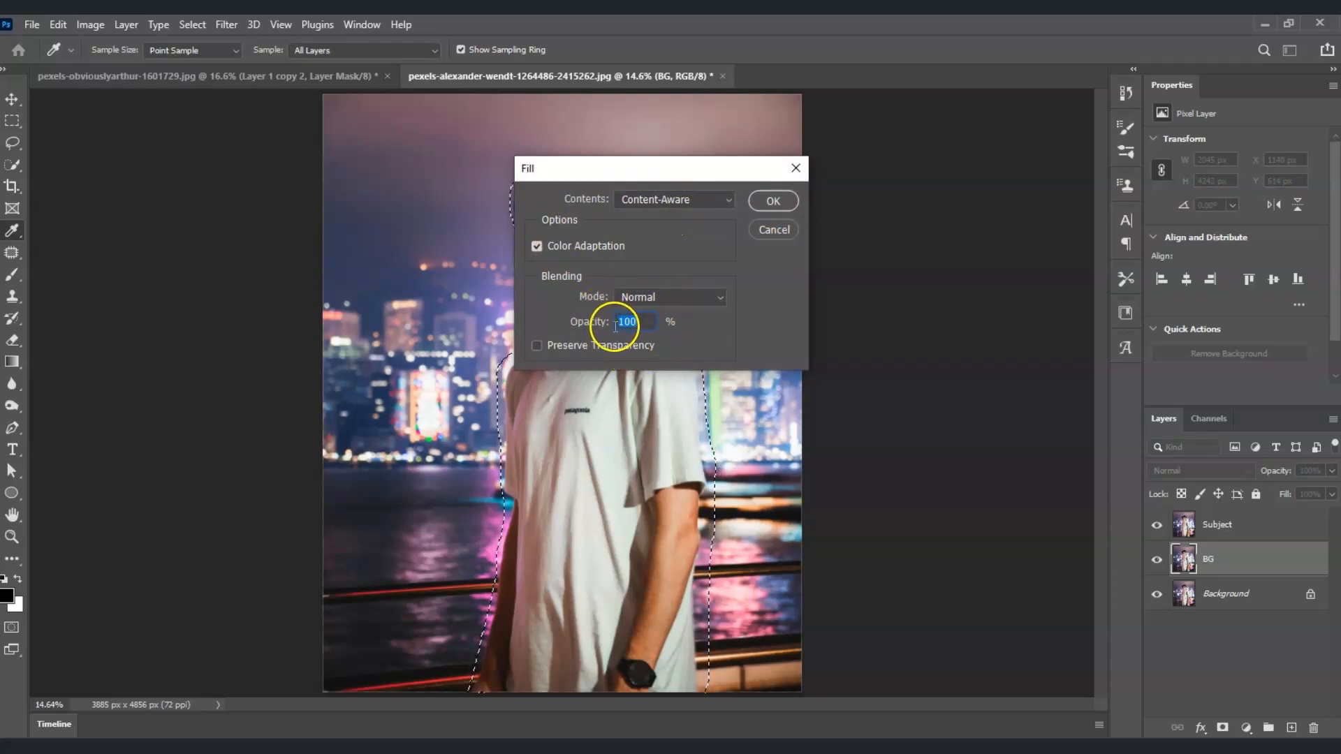
pyautogui.click(773, 202)
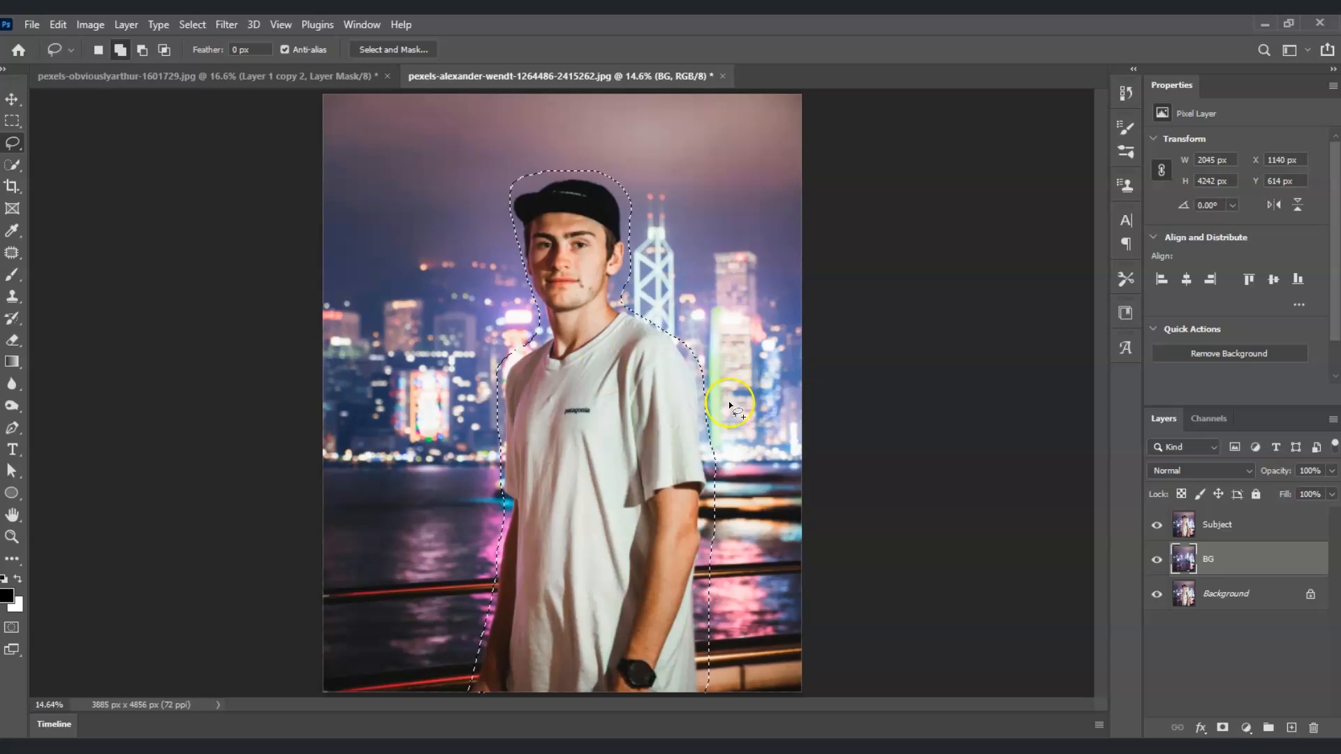
pyautogui.click(1246, 525)
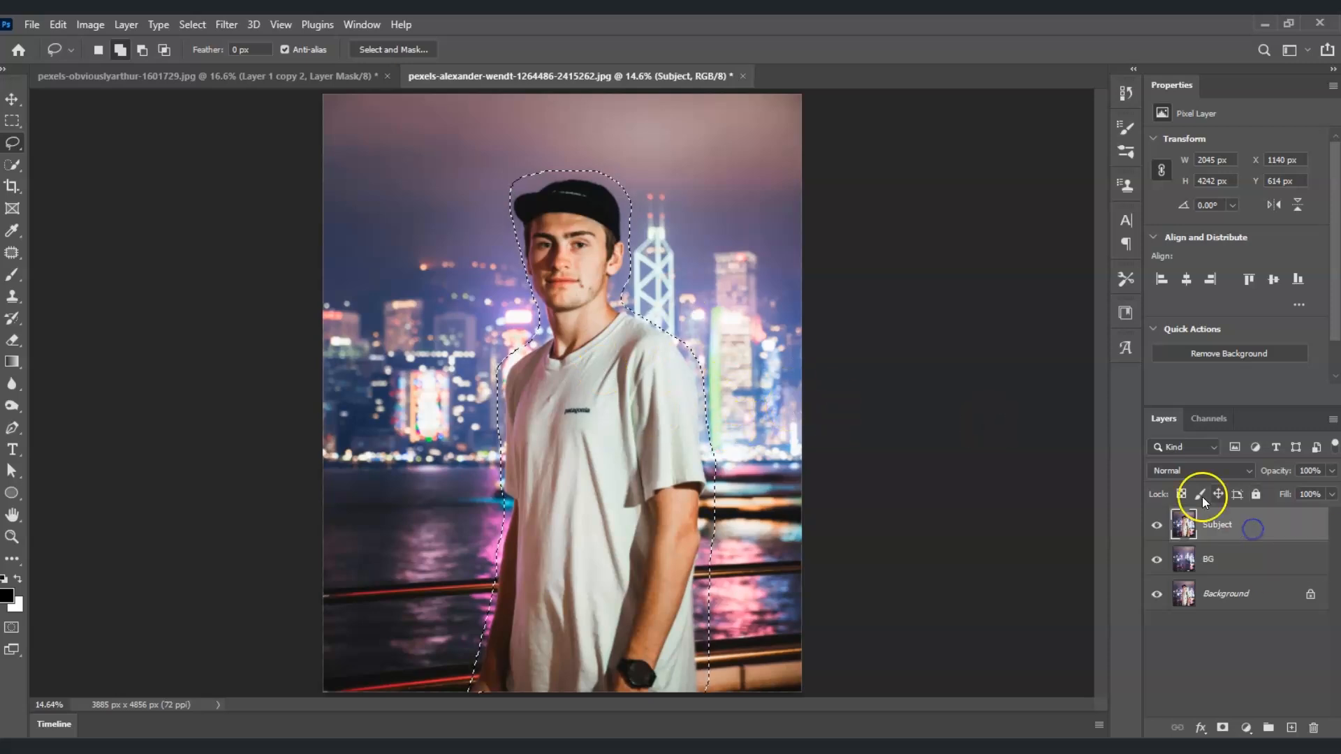
pyautogui.click(1156, 524)
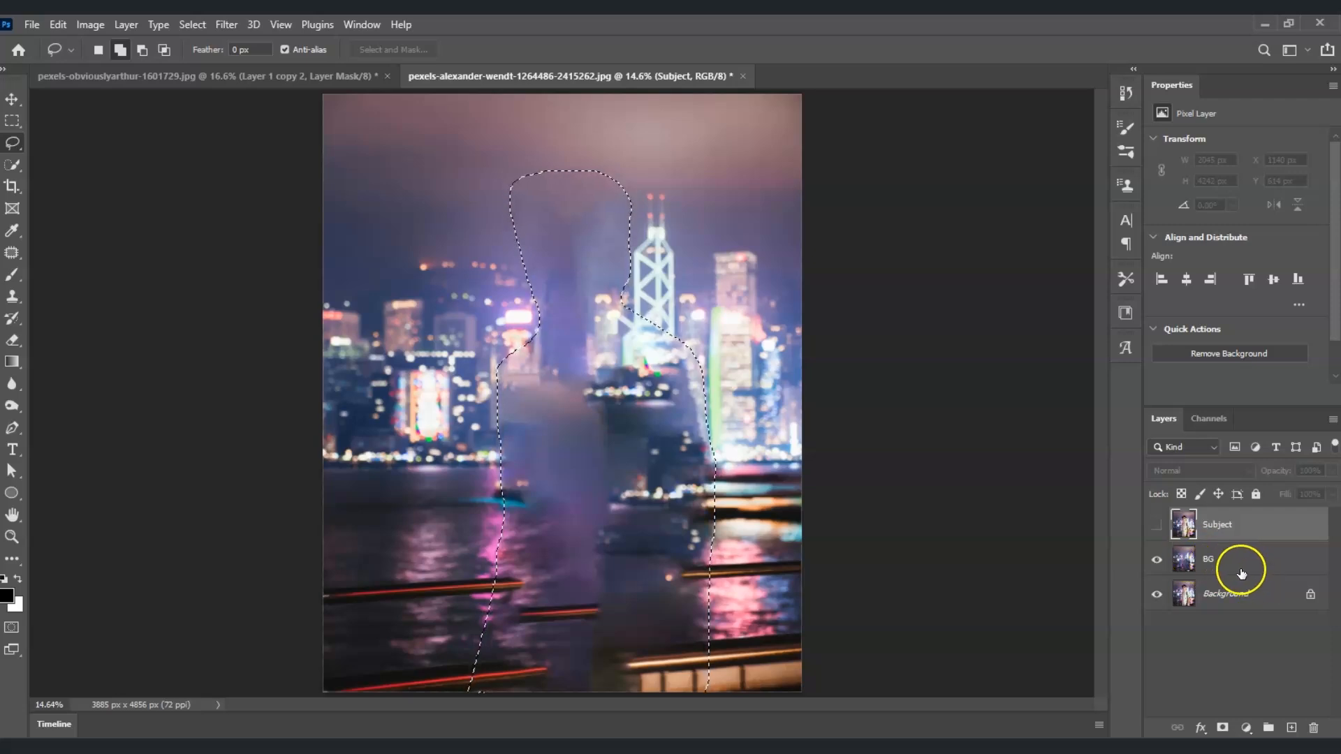
# Convert the BG layer to a smart object and clear the selection around the removed man
pyautogui.click(1240, 571)
pyautogui.rightClick(1241, 571)
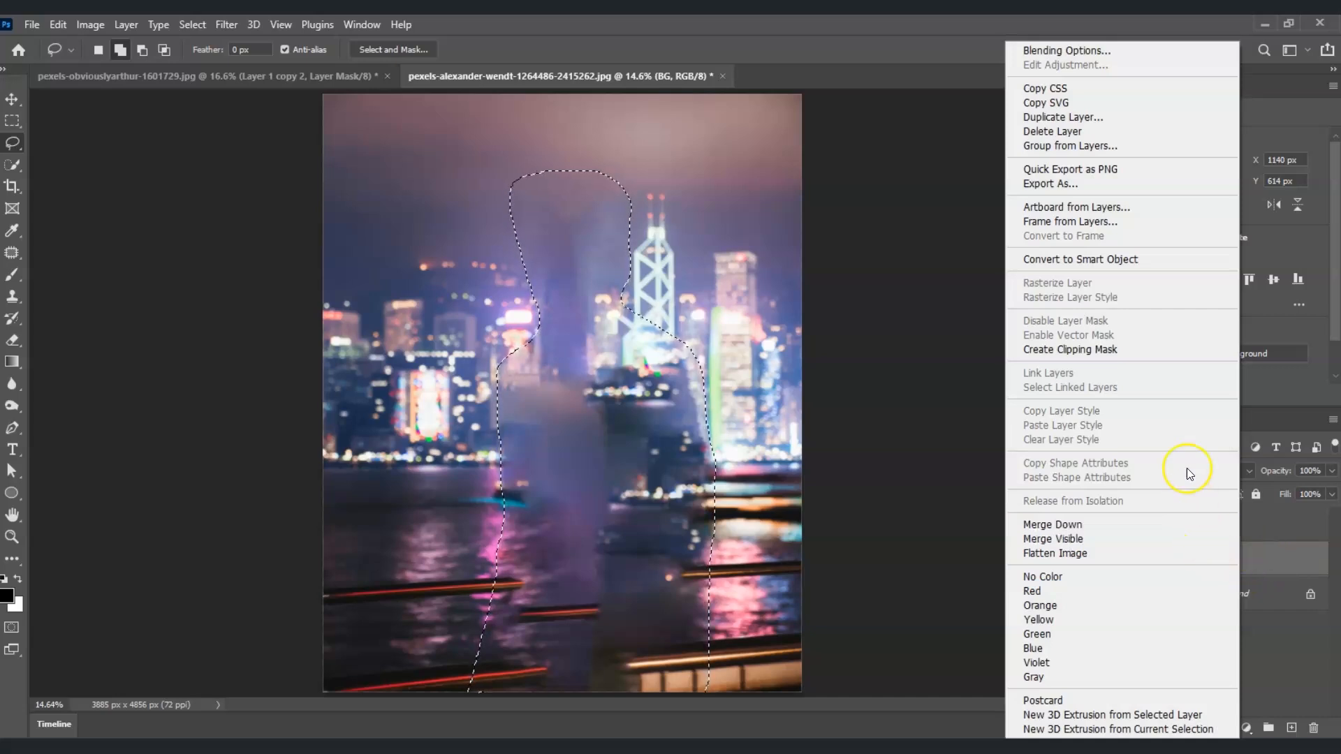
pyautogui.click(1096, 261)
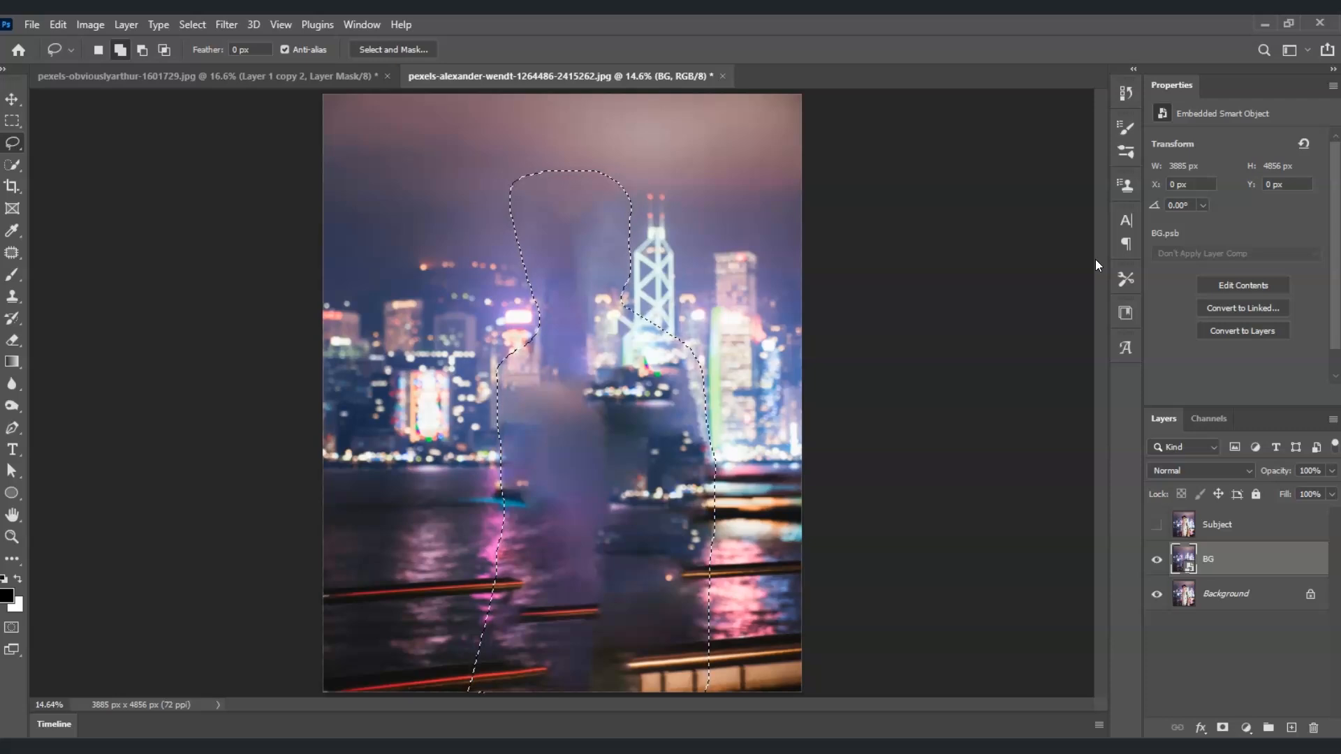
pyautogui.click(1099, 264)
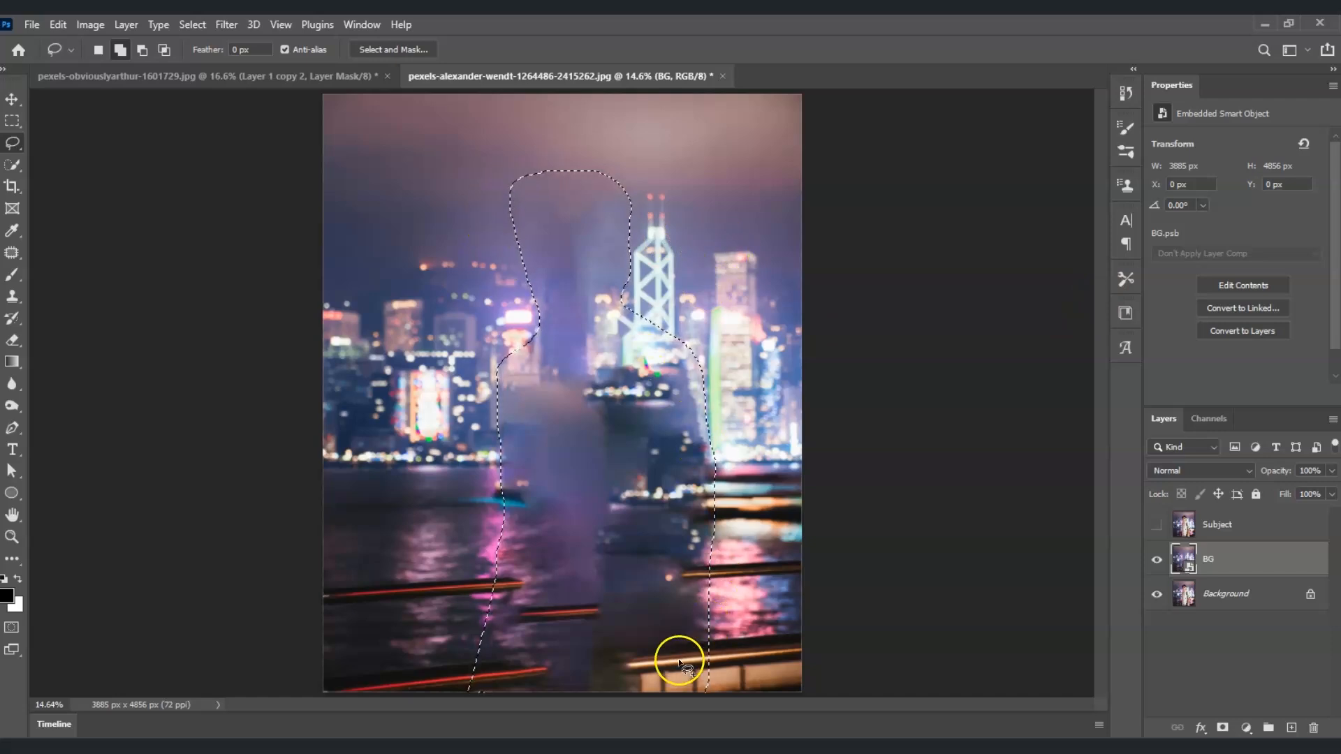
pyautogui.click(609, 632)
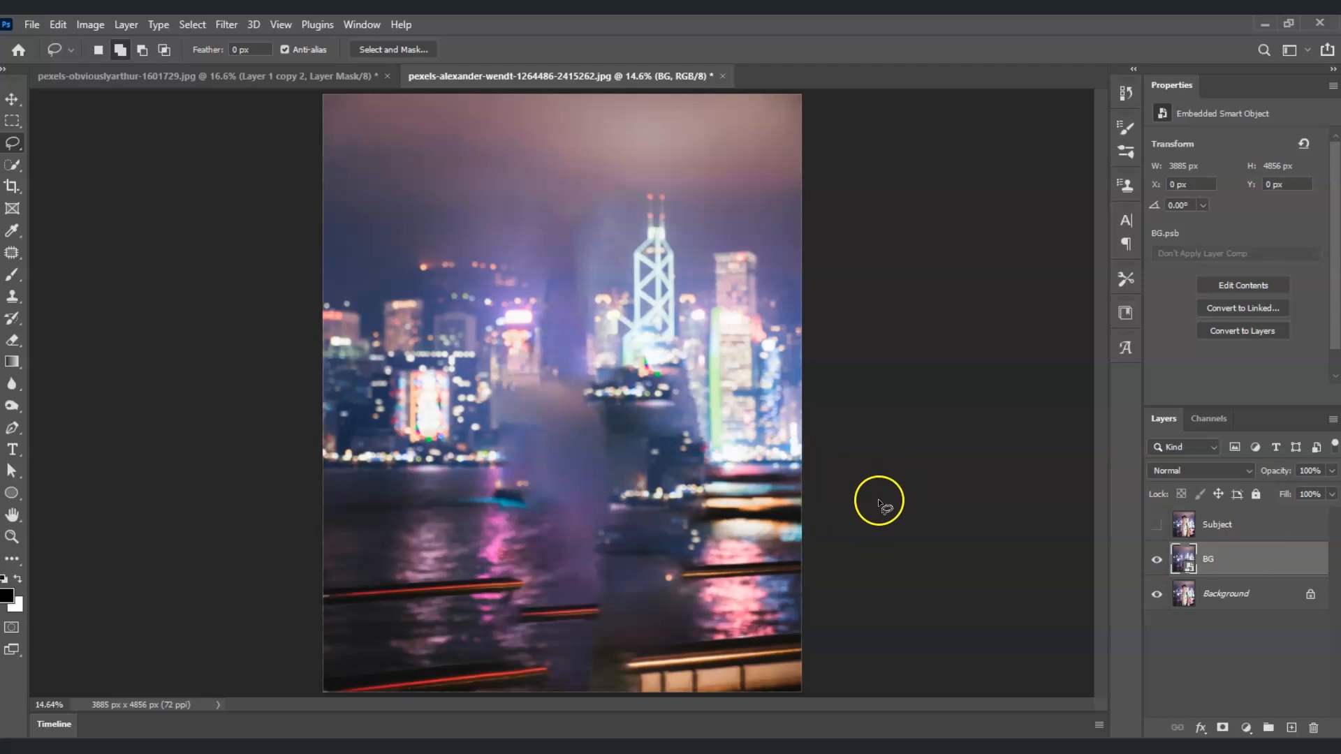
# Start the Maximum filter on the BG layer and set its radius to 40.1 pixels
pyautogui.click(1246, 572)
pyautogui.click(220, 28)
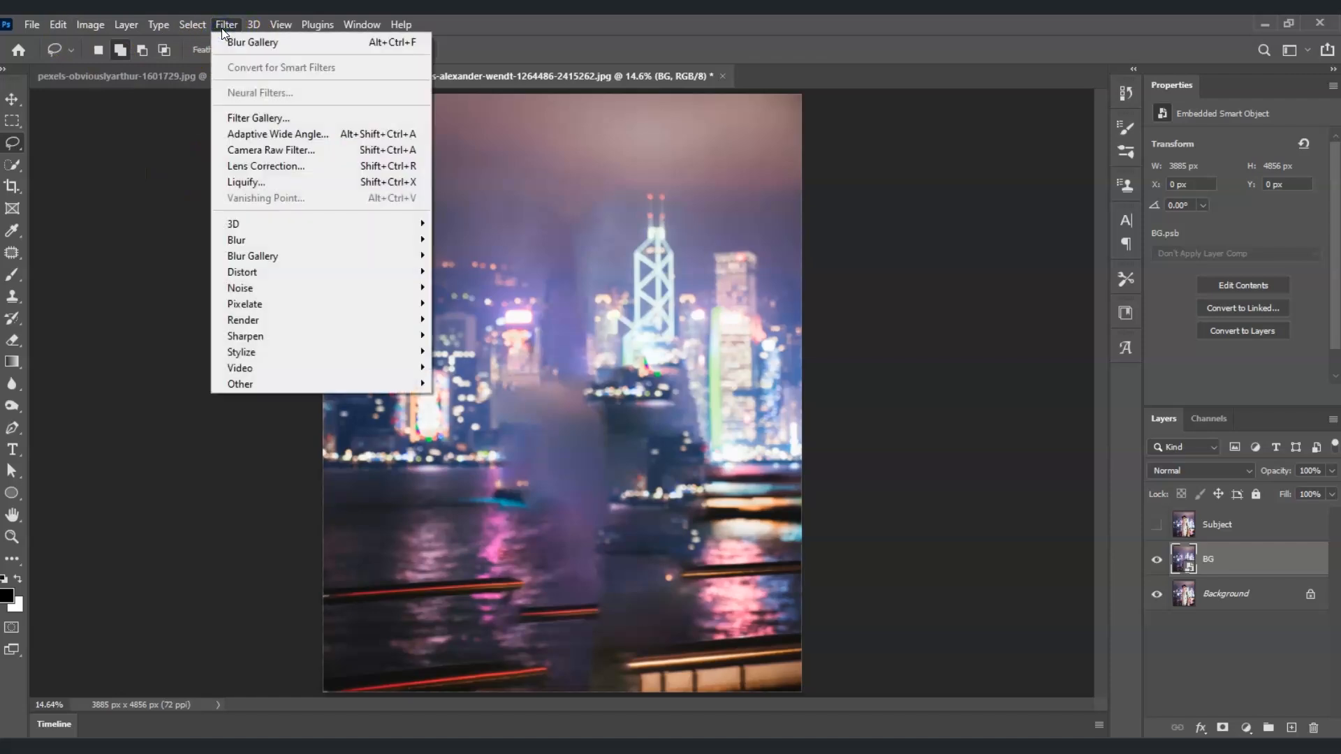
pyautogui.moveTo(309, 383)
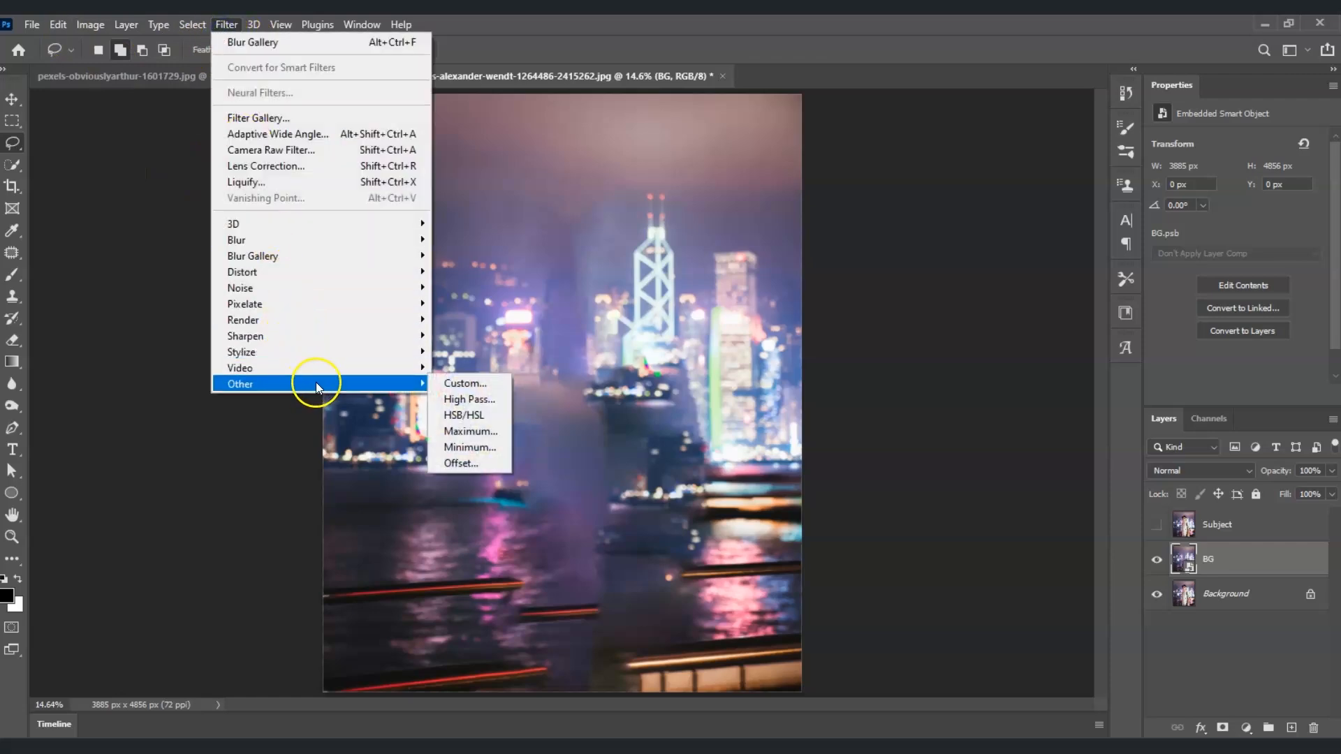
pyautogui.click(482, 435)
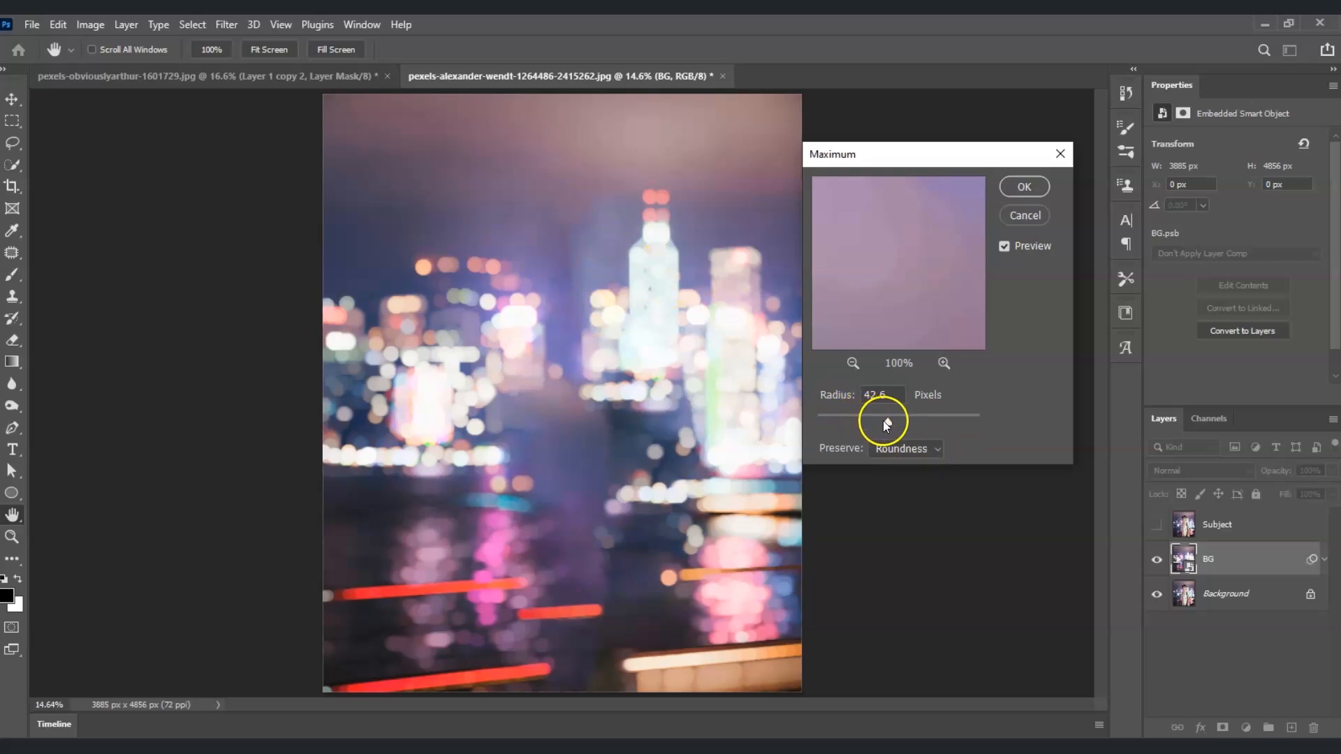
pyautogui.moveTo(880, 423); pyautogui.dragTo(888, 416)
pyautogui.click(876, 395)
pyautogui.write('40')
pyautogui.press('Up')
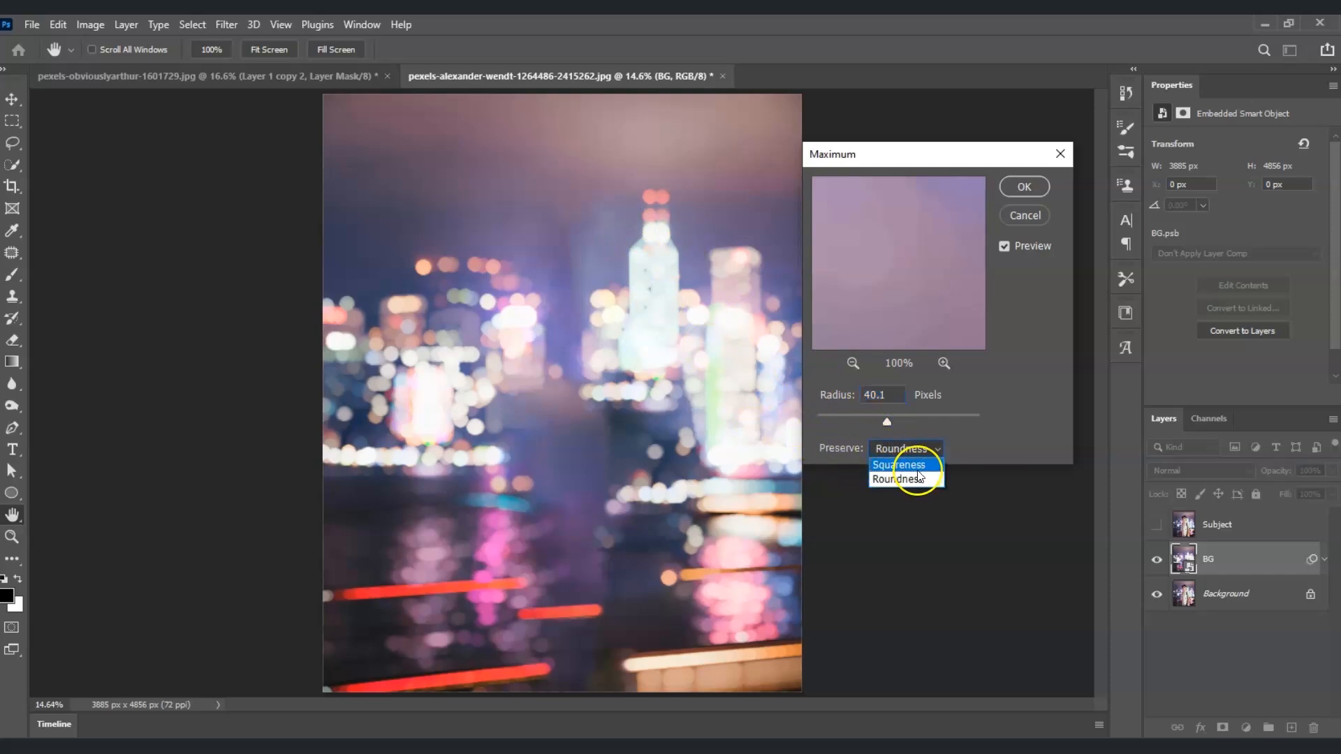
# Preview the Maximum filter with Squareness, switch Preserve back to Roundness, and apply the filter
pyautogui.click(919, 465)
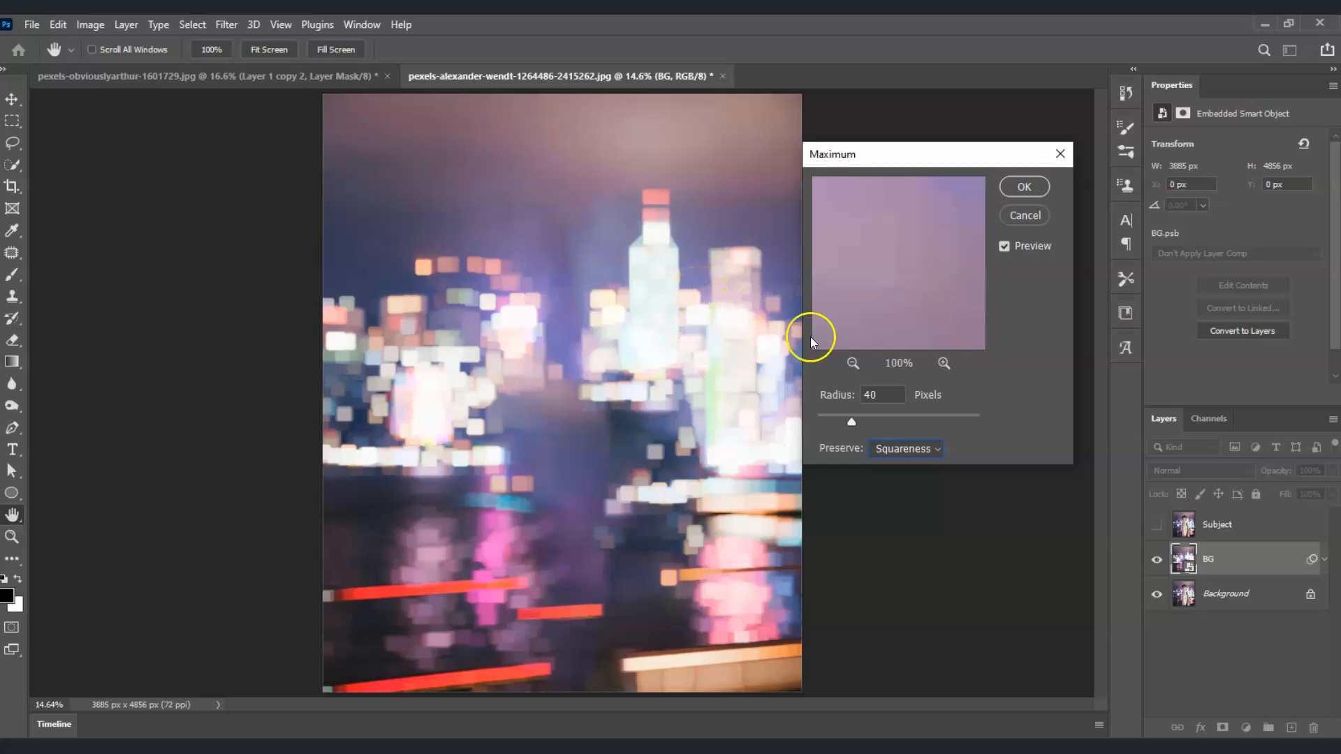
pyautogui.click(927, 448)
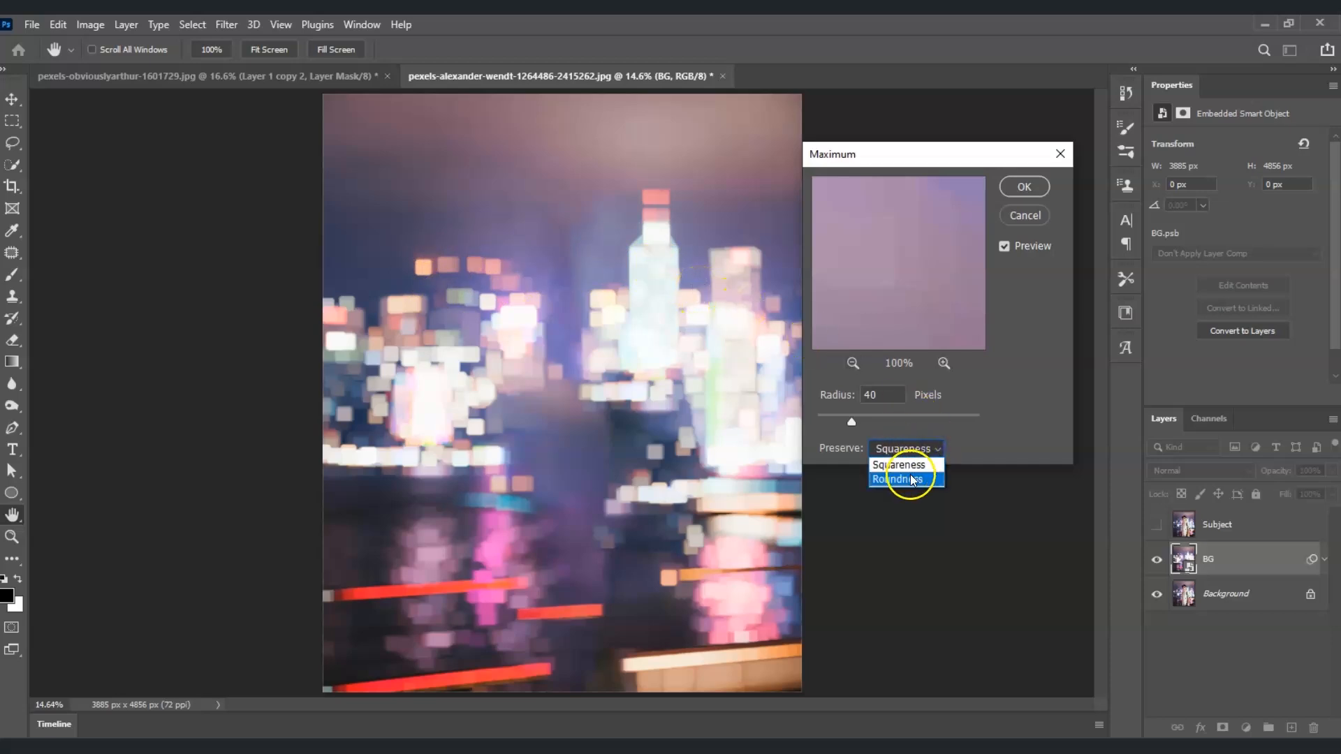
pyautogui.click(911, 480)
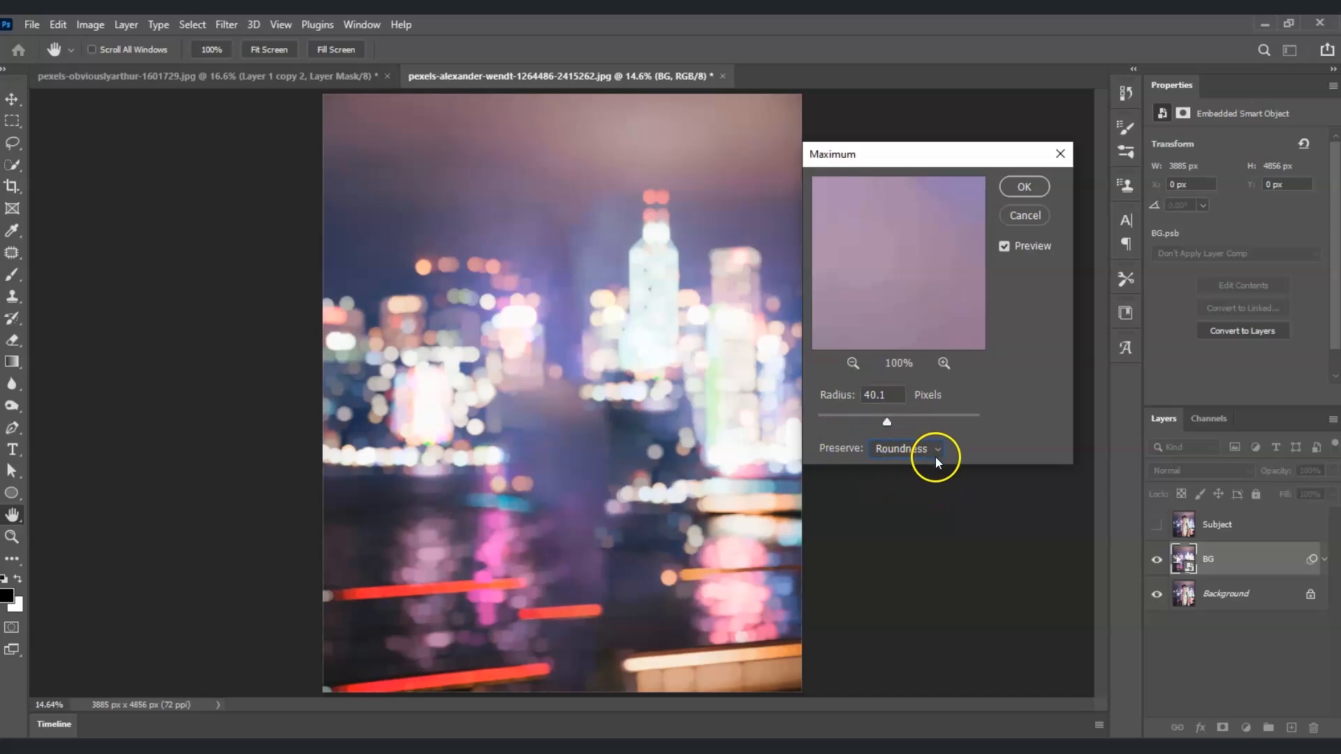
pyautogui.click(1024, 189)
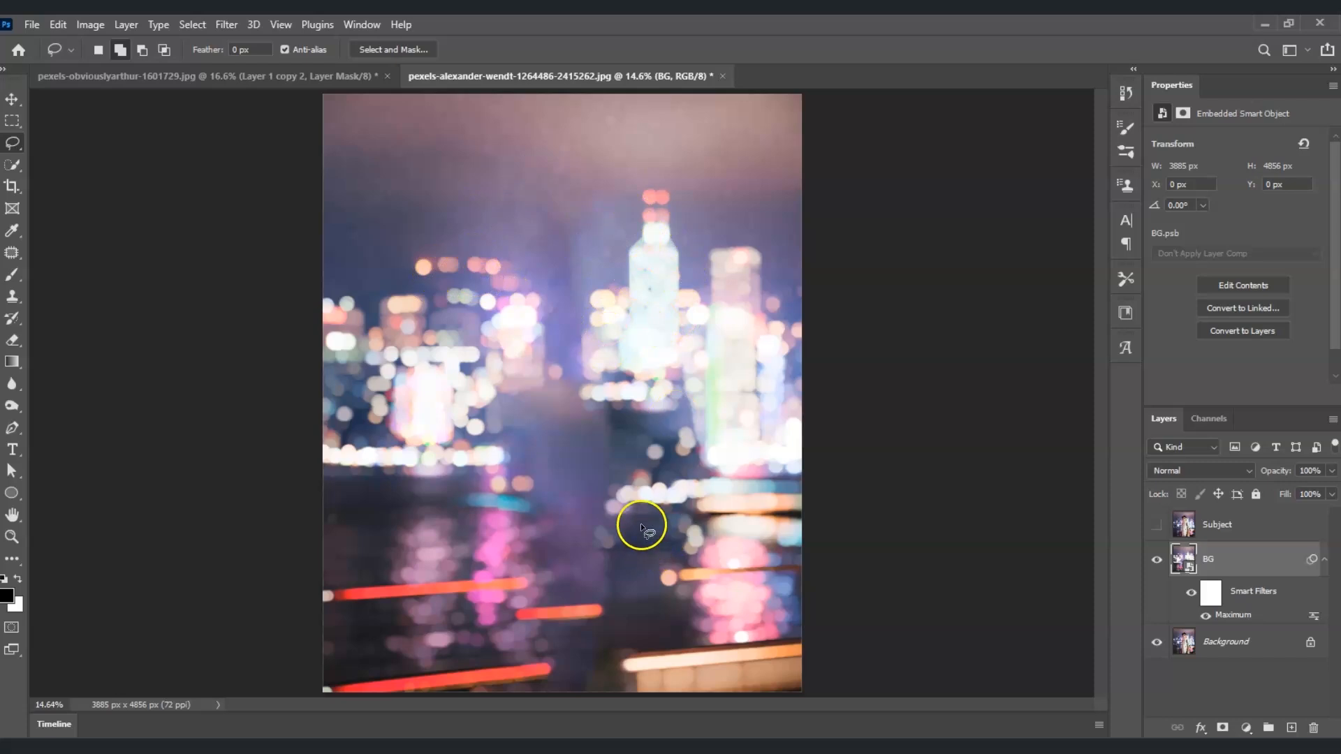
# Apply a Gaussian Blur with a radius of 15 pixels to the BG layer
pyautogui.click(1218, 567)
pyautogui.click(227, 25)
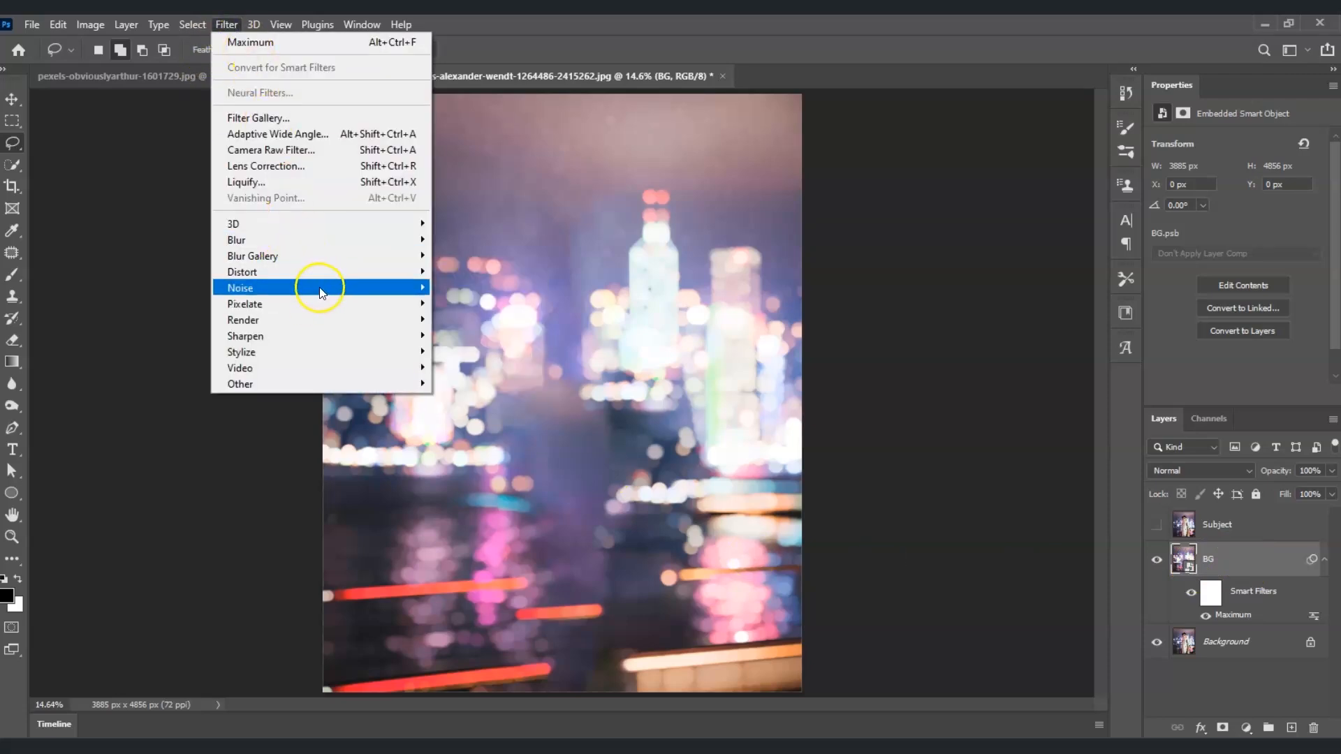
pyautogui.moveTo(311, 240)
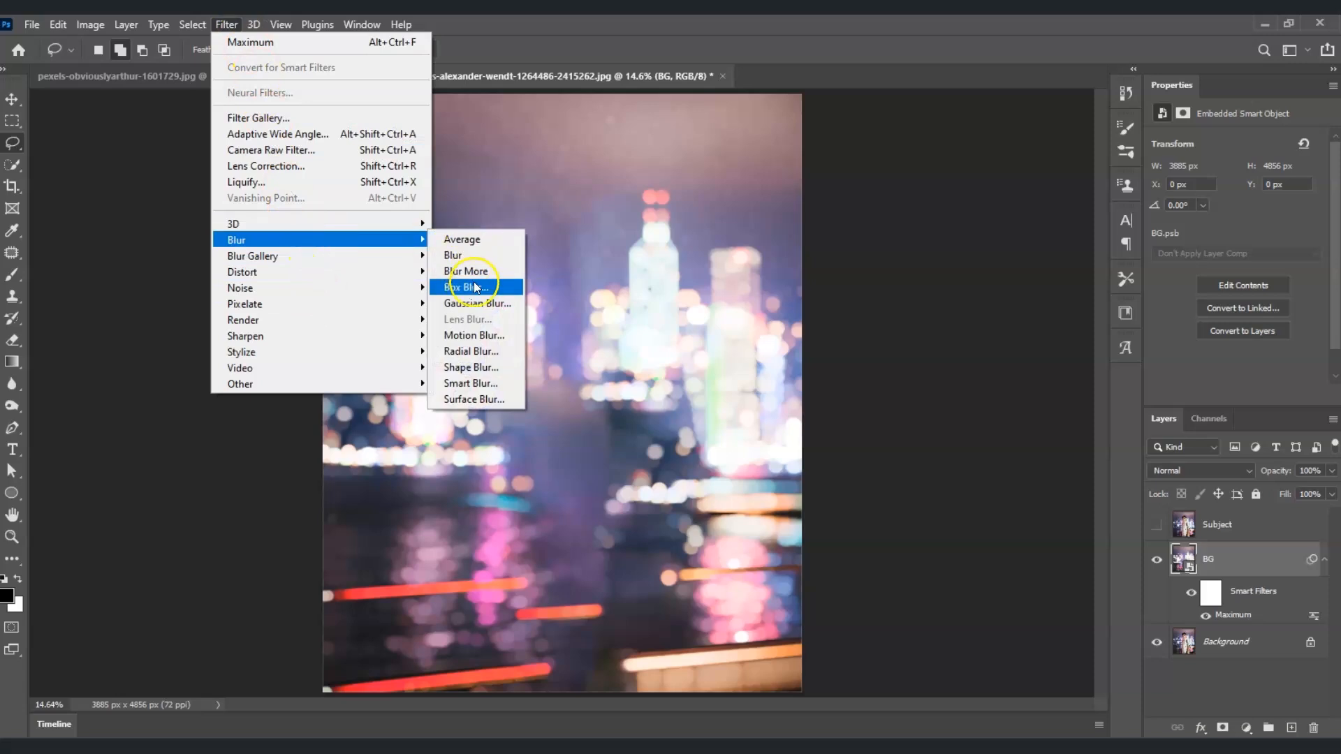
pyautogui.click(476, 303)
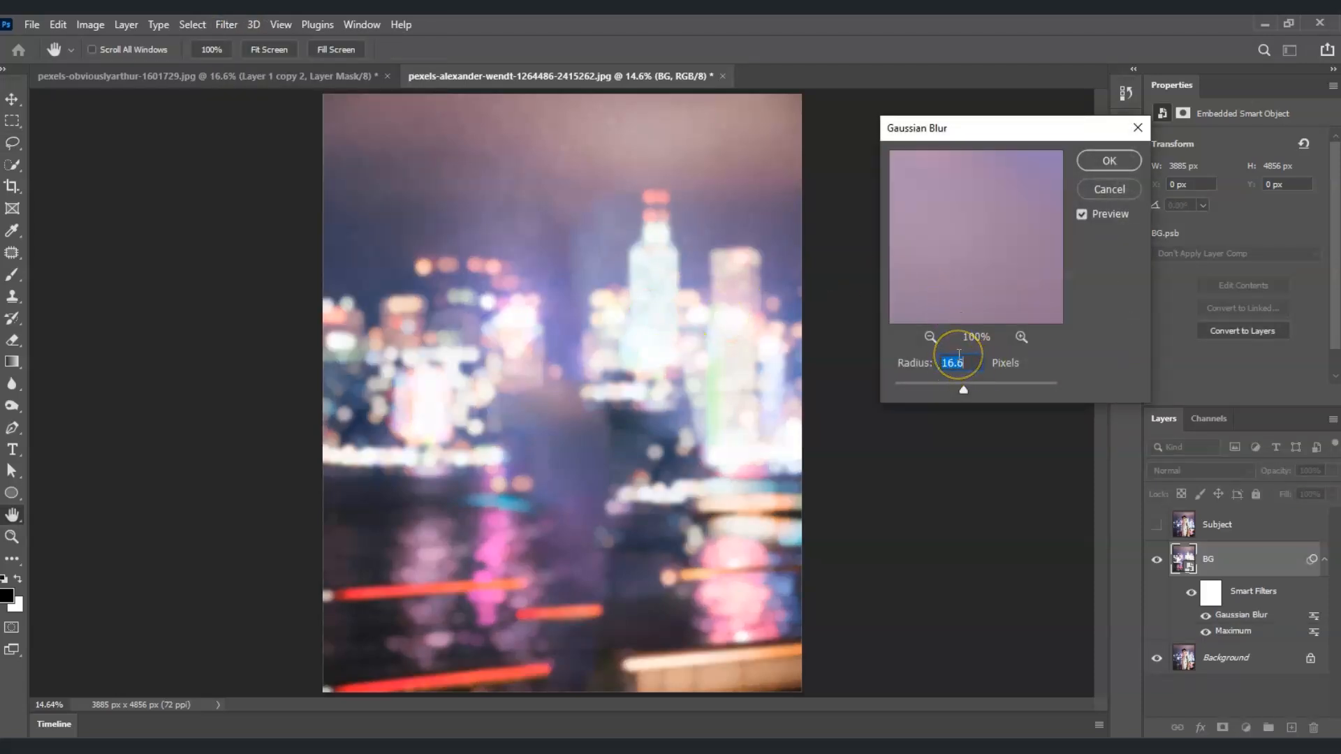
pyautogui.write('15')
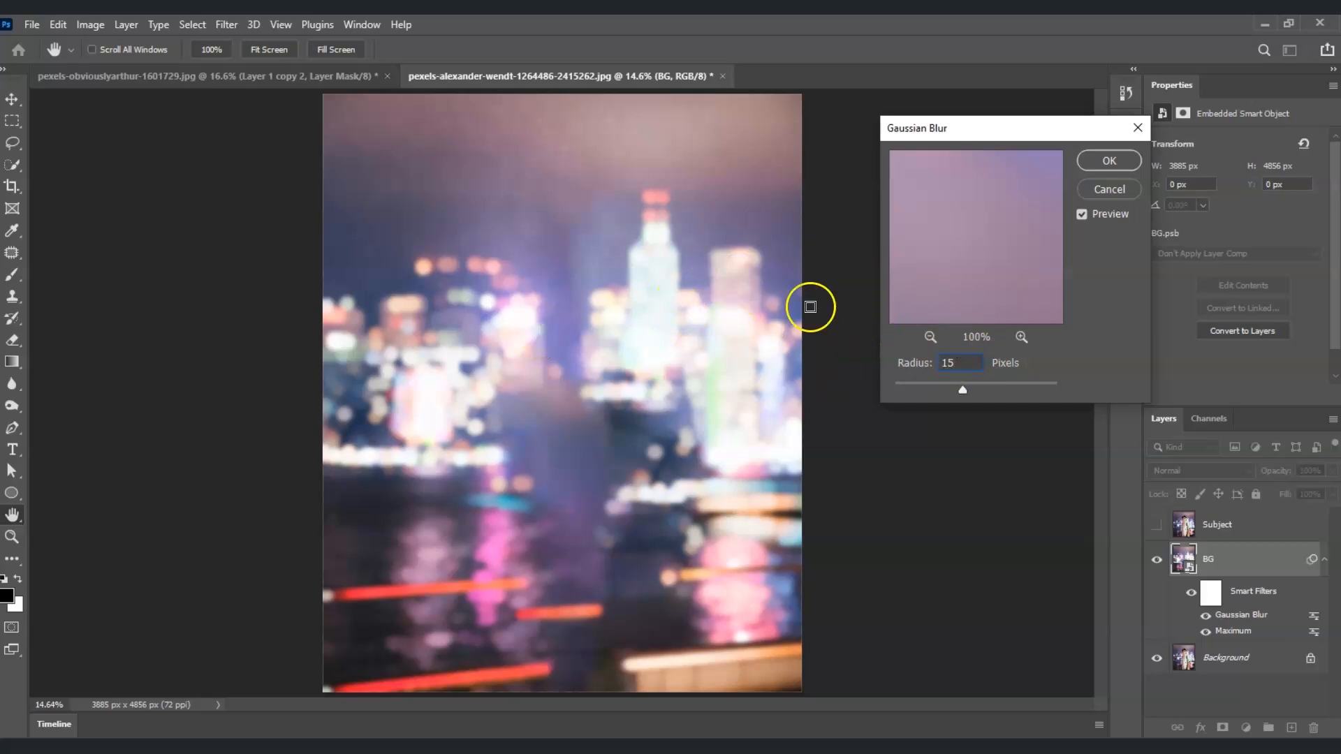
pyautogui.press('Return')
pyautogui.press('l')
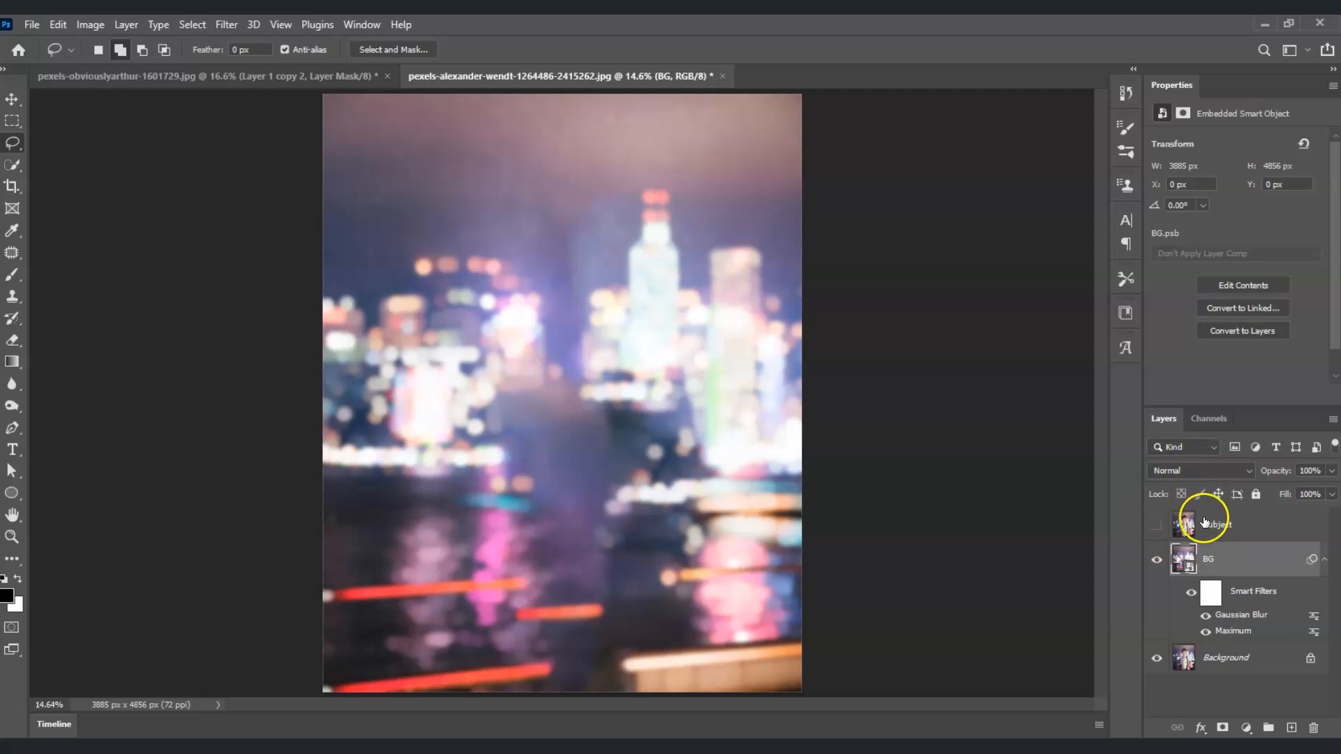
# Show the Subject layer and select the man on it with automatic subject selection
pyautogui.click(1227, 534)
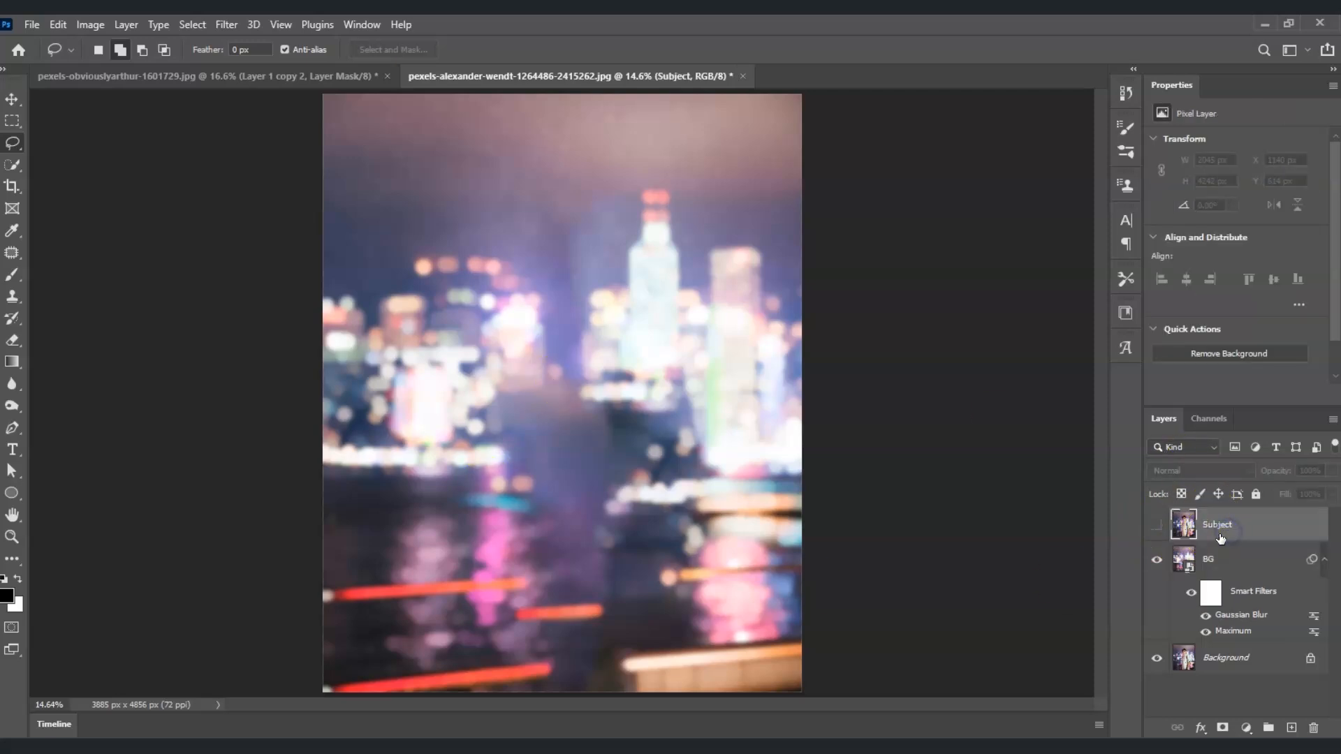
pyautogui.click(1157, 525)
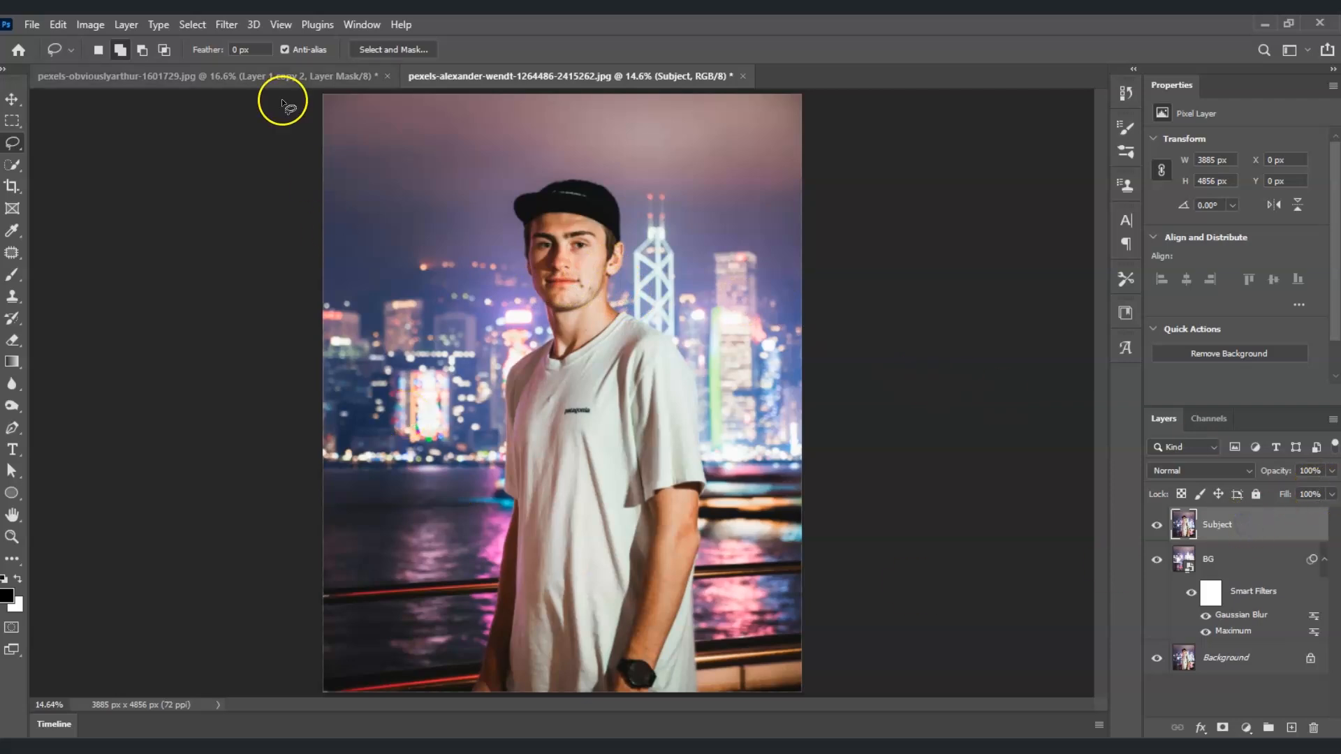
pyautogui.click(196, 29)
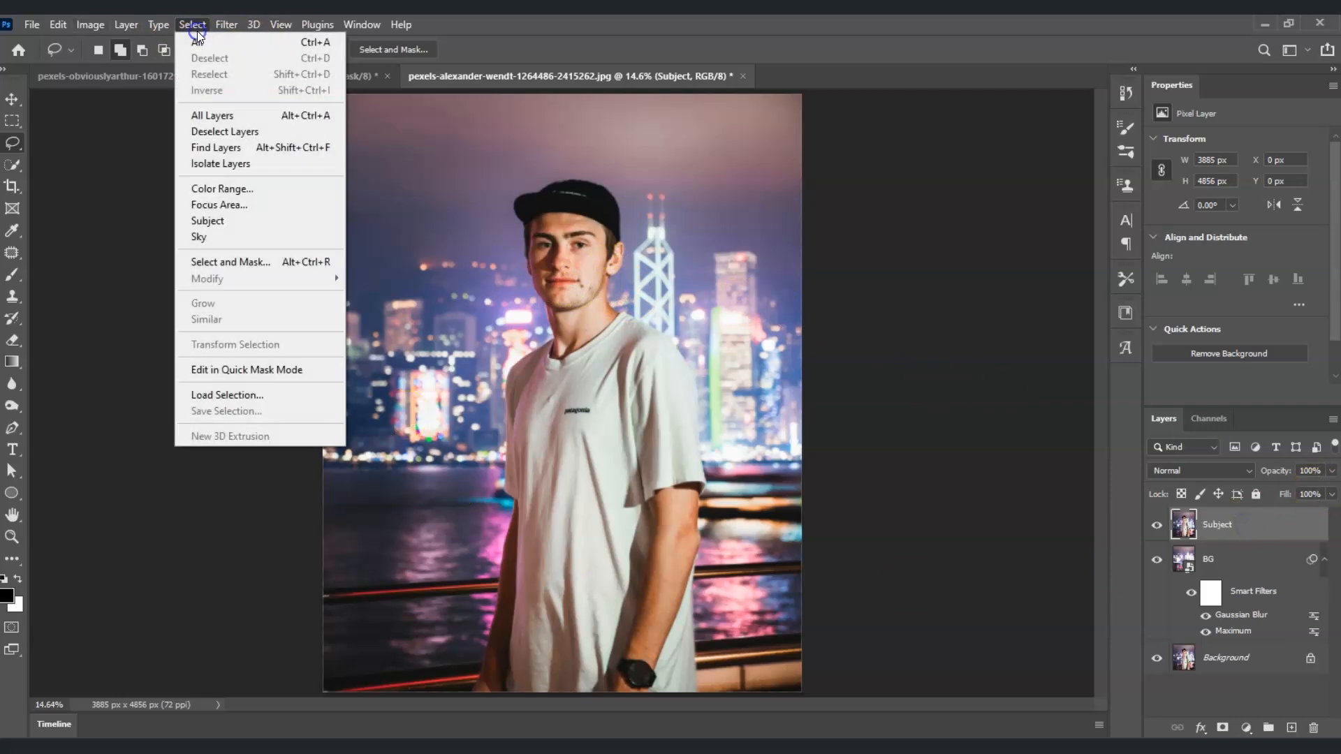
pyautogui.click(219, 221)
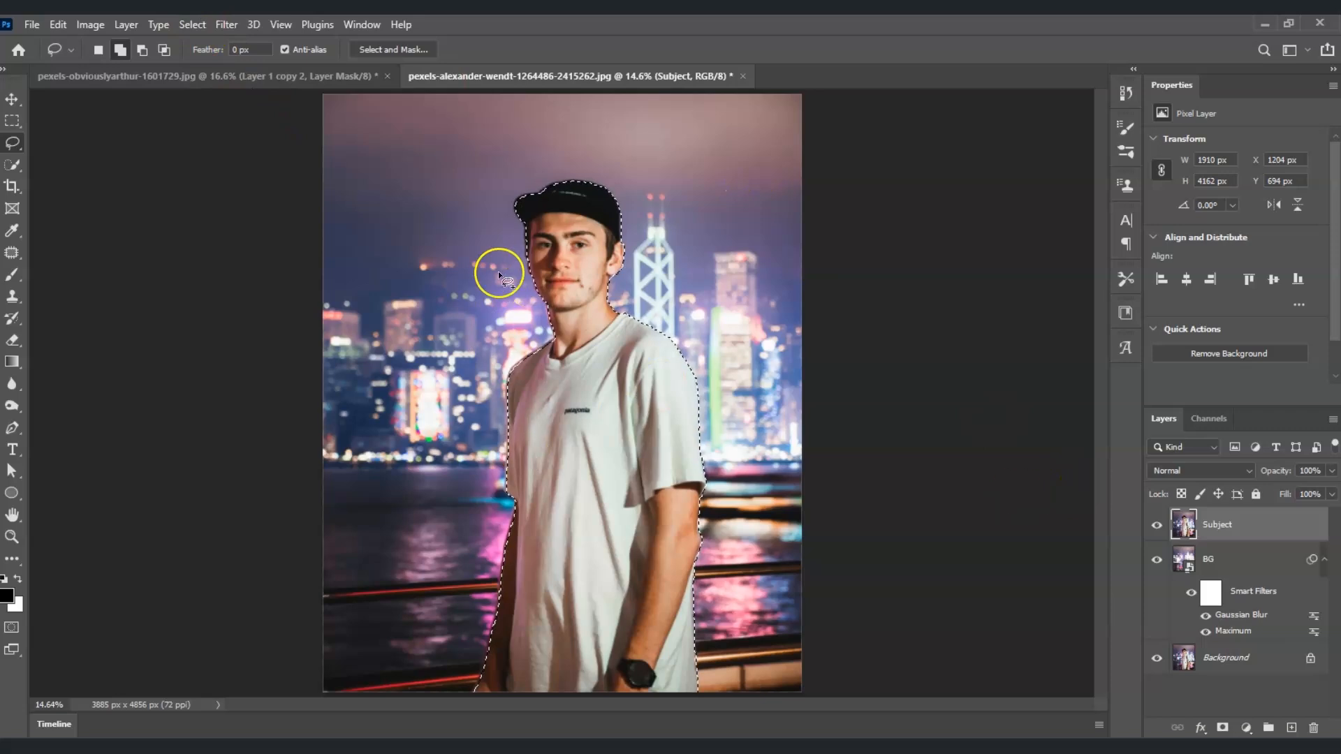
# Expand the selection of the man by 2 pixels and mask the Subject layer with it
pyautogui.click(193, 25)
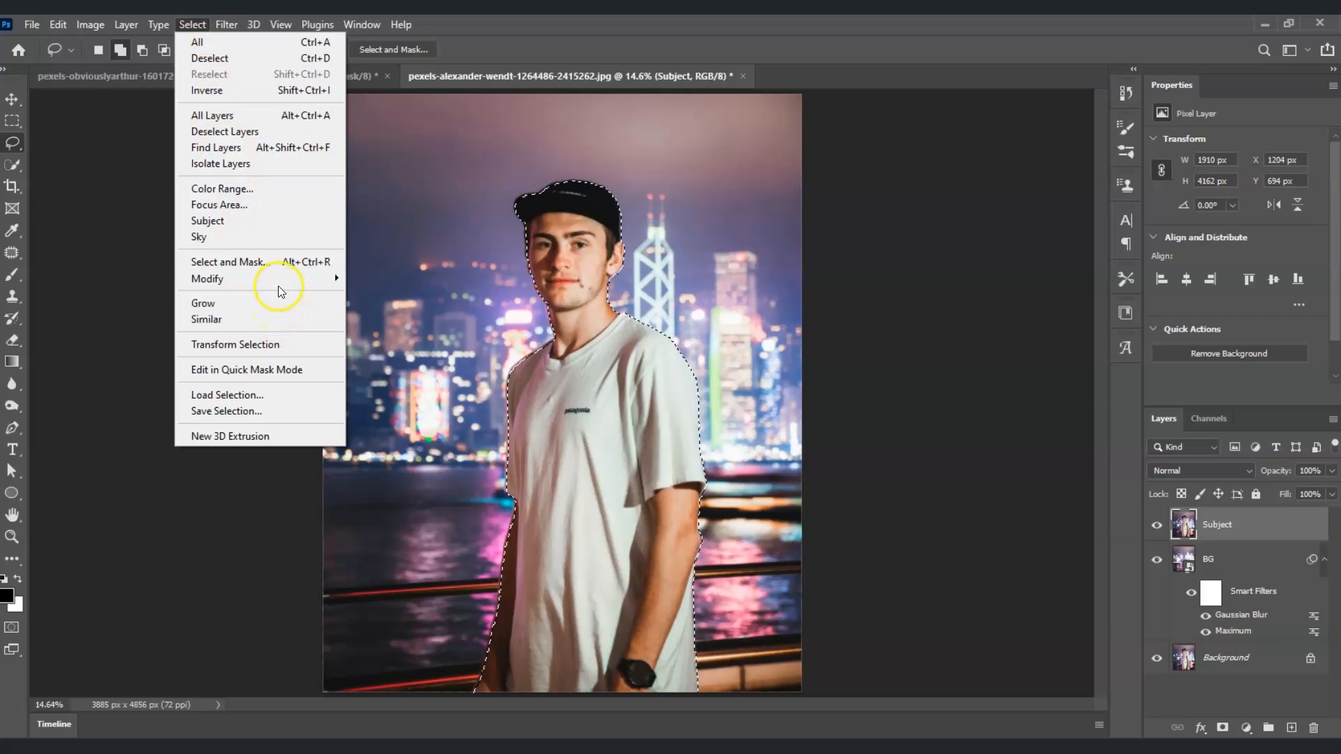
pyautogui.moveTo(284, 280)
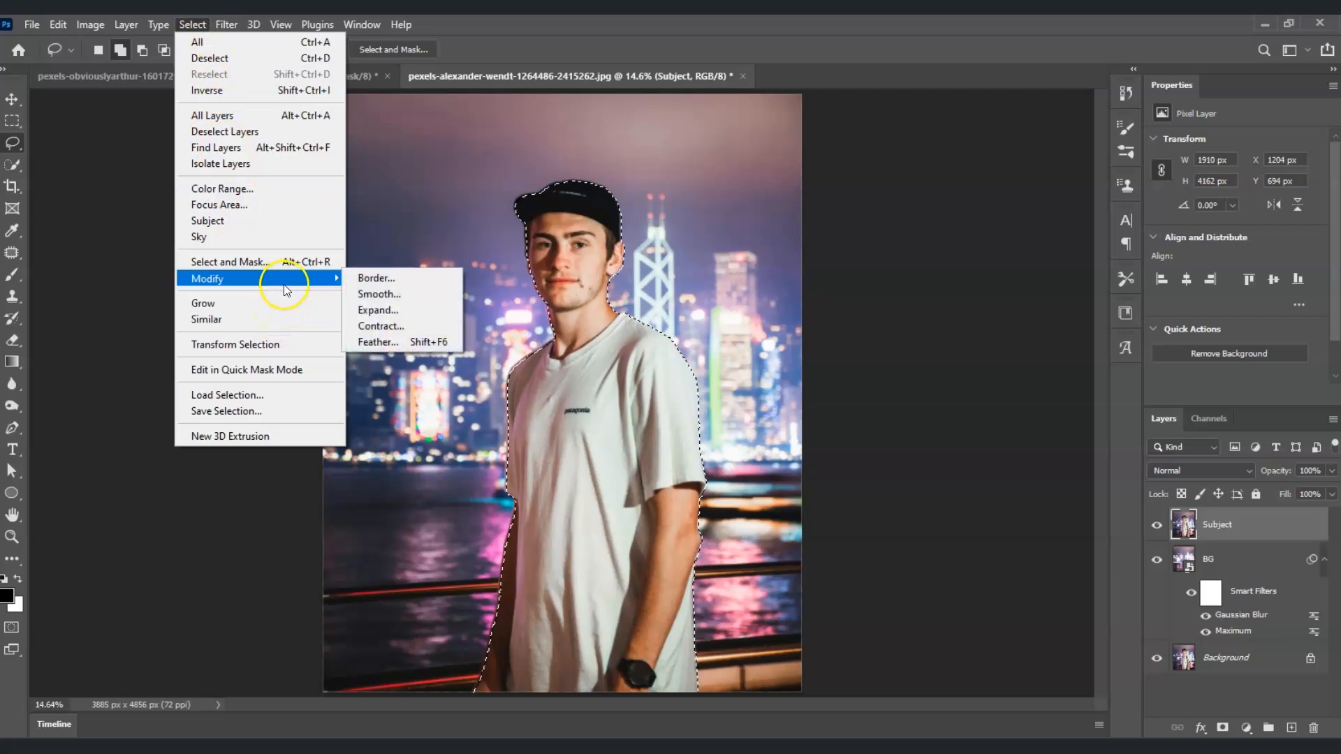
pyautogui.click(415, 313)
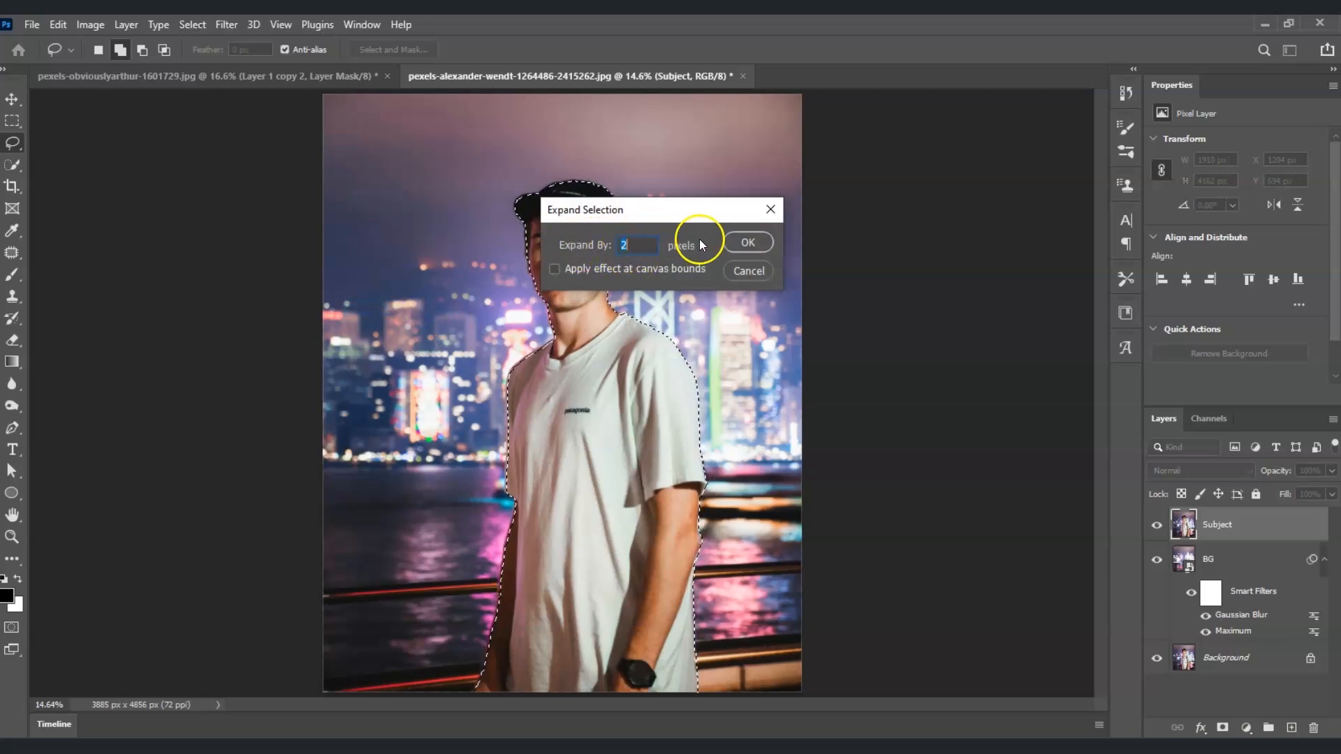
pyautogui.click(745, 243)
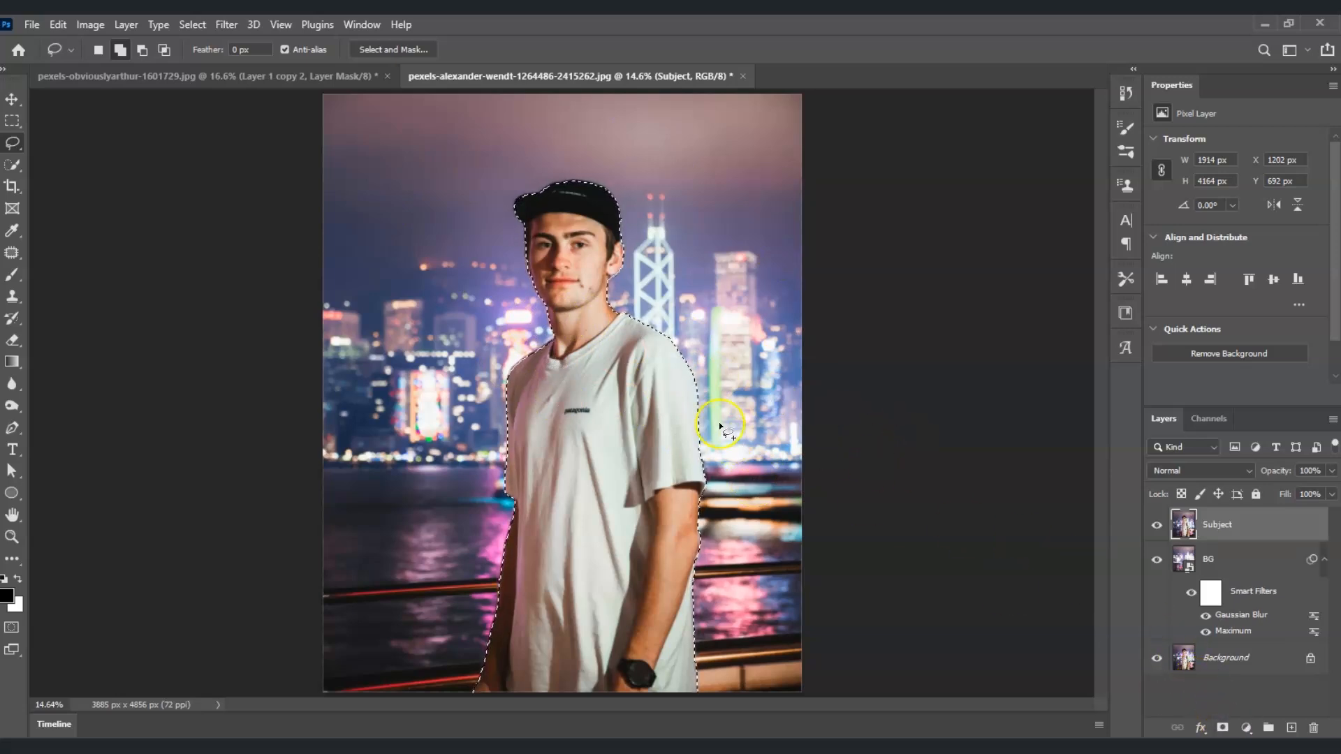
pyautogui.click(1221, 731)
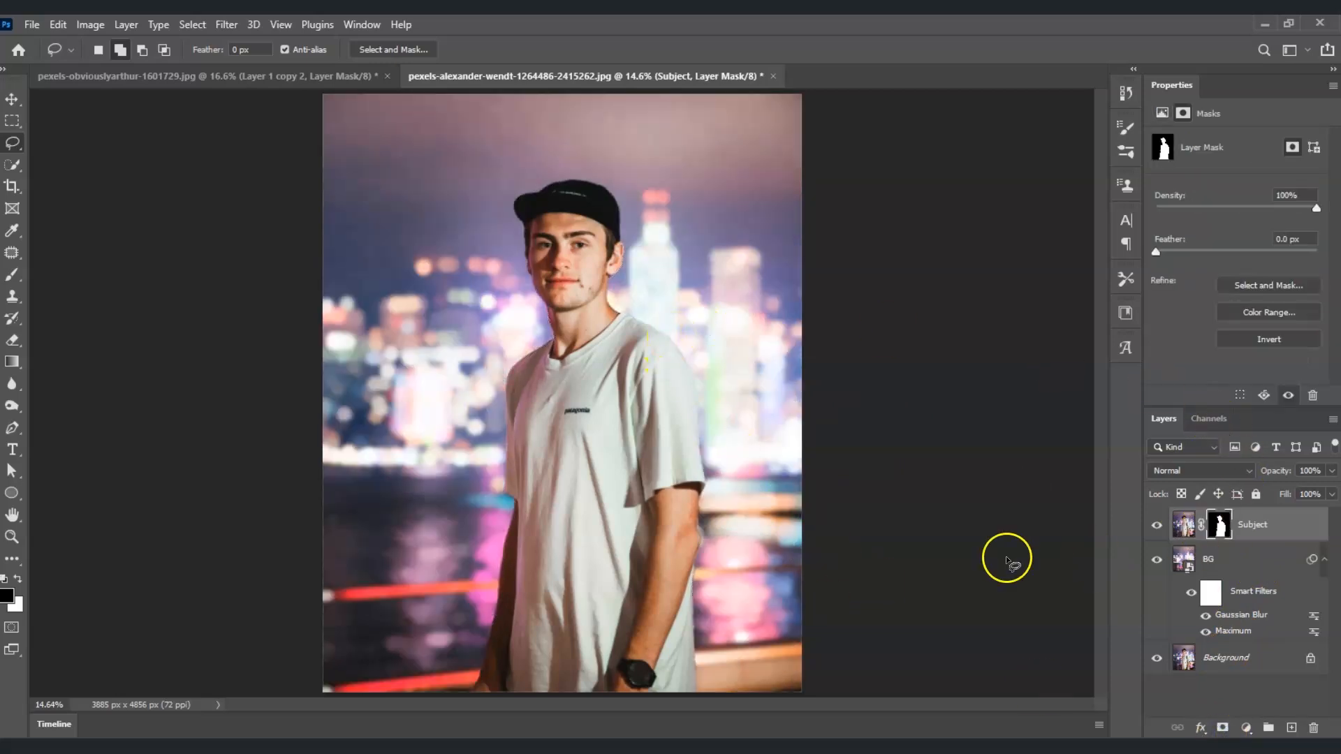
# Compare the image with the masked Subject layer hidden and shown
pyautogui.click(1157, 526)
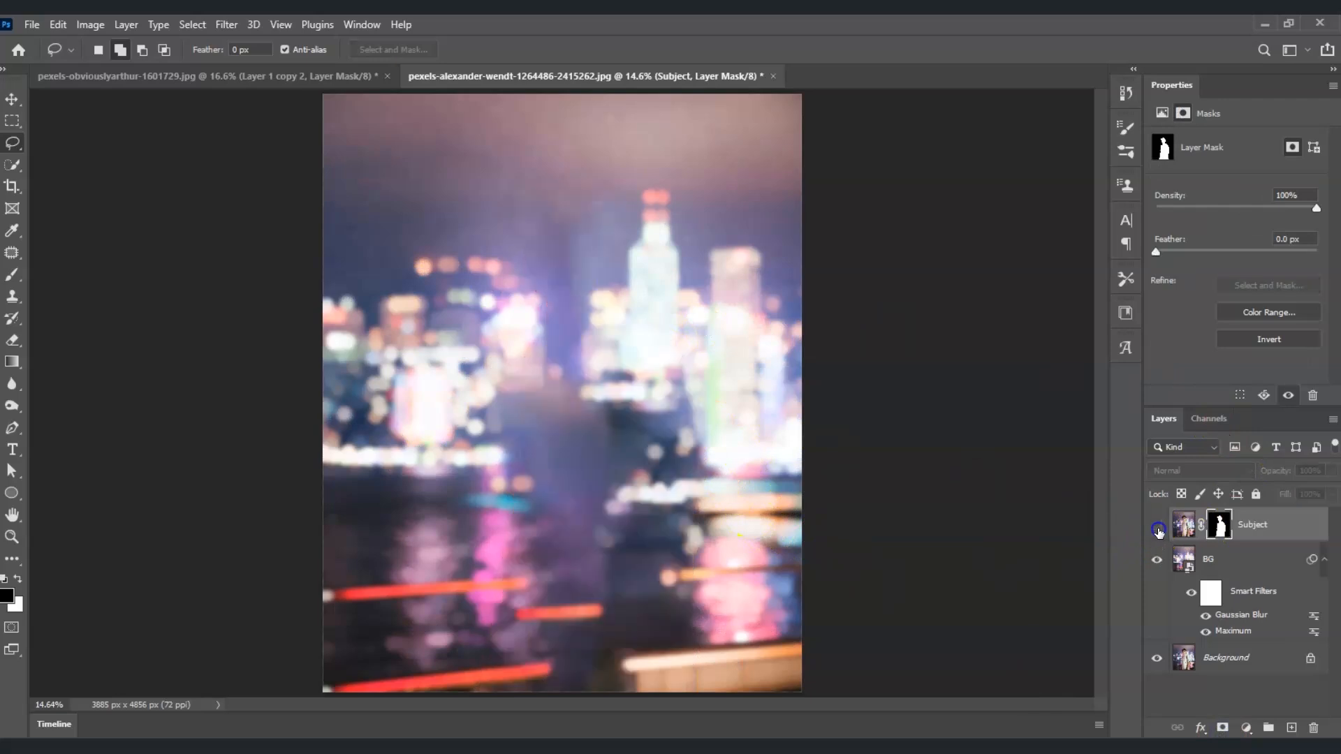
pyautogui.click(1157, 526)
pyautogui.click(1157, 526)
pyautogui.click(1157, 526)
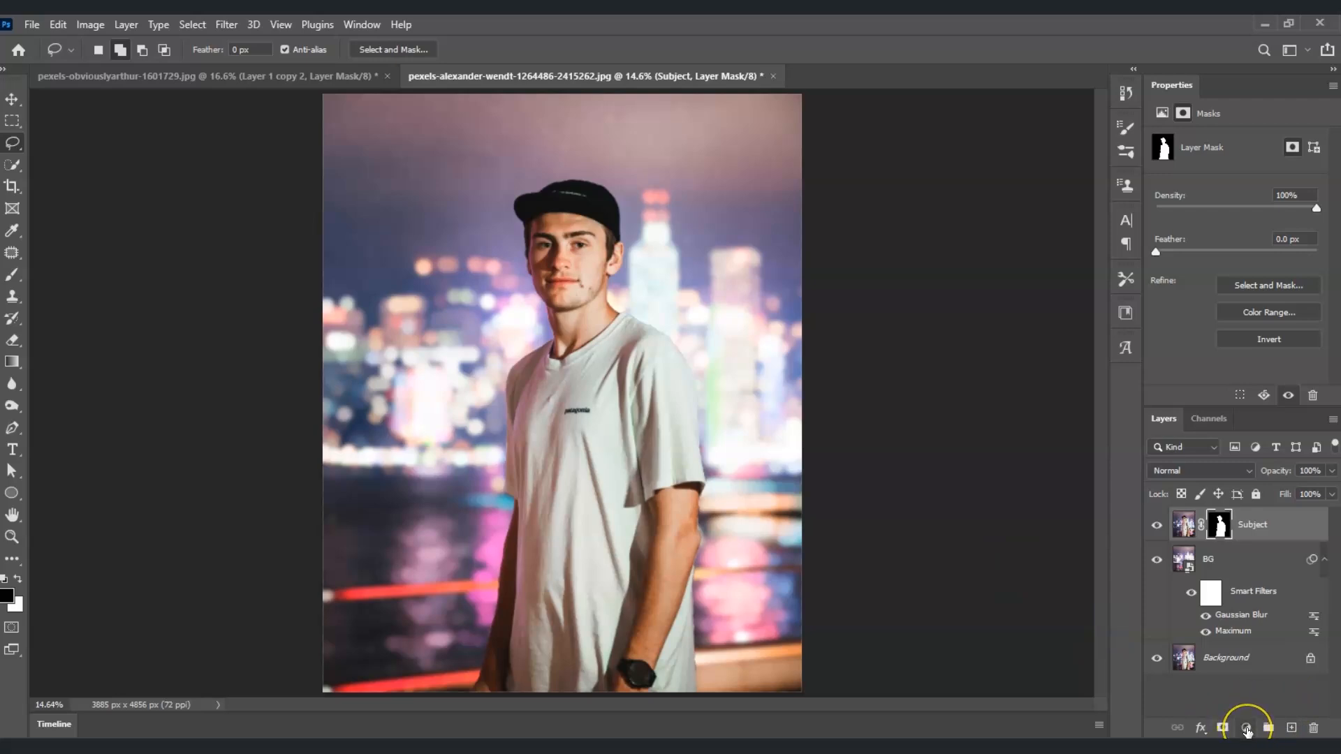
# Add a Curves adjustment layer above Subject and raise the Green channel midtones to input 111, output 131
pyautogui.click(1247, 729)
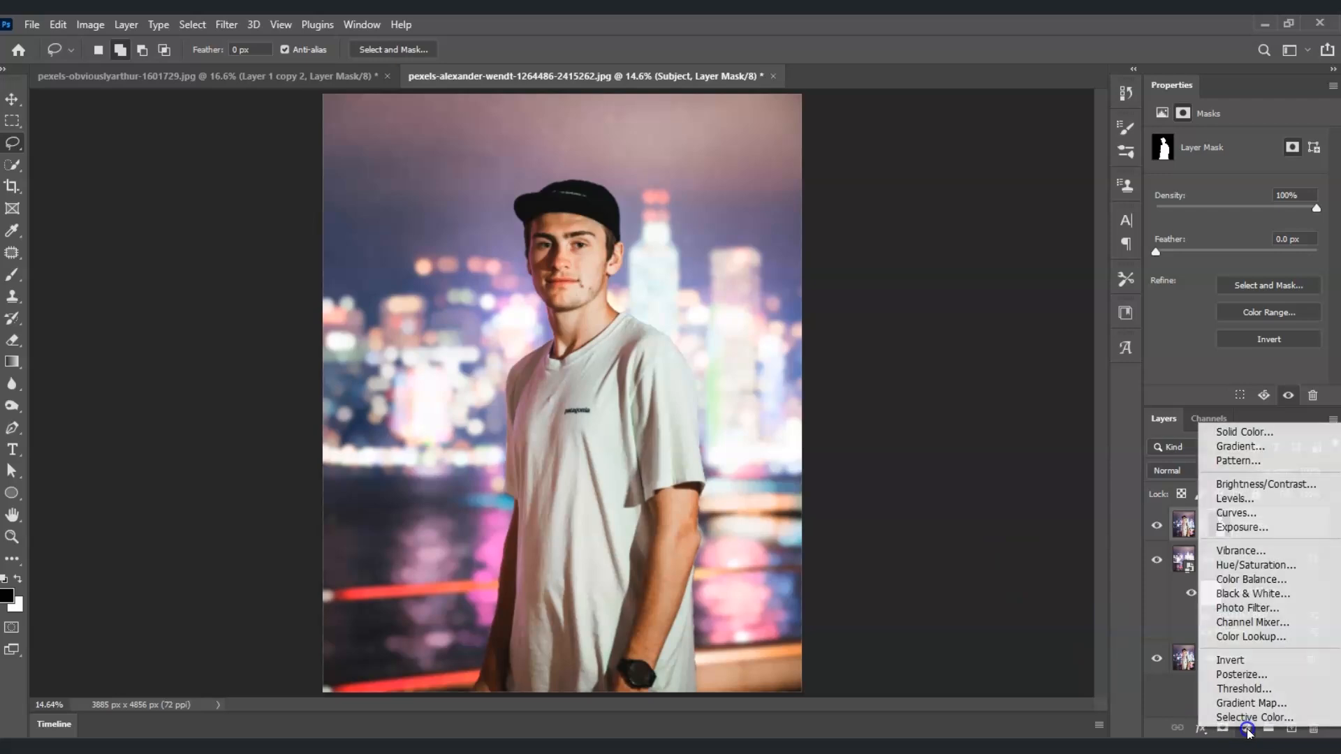
pyautogui.click(1290, 515)
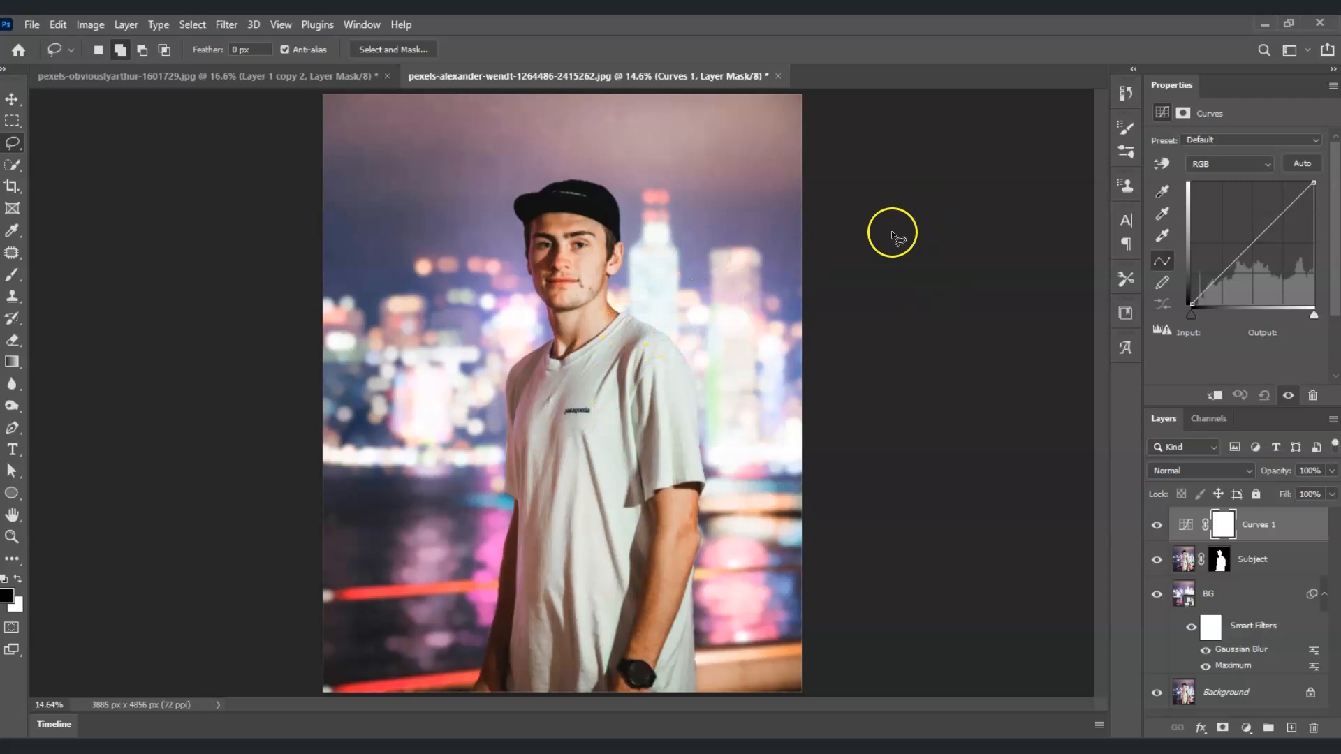
pyautogui.click(1268, 165)
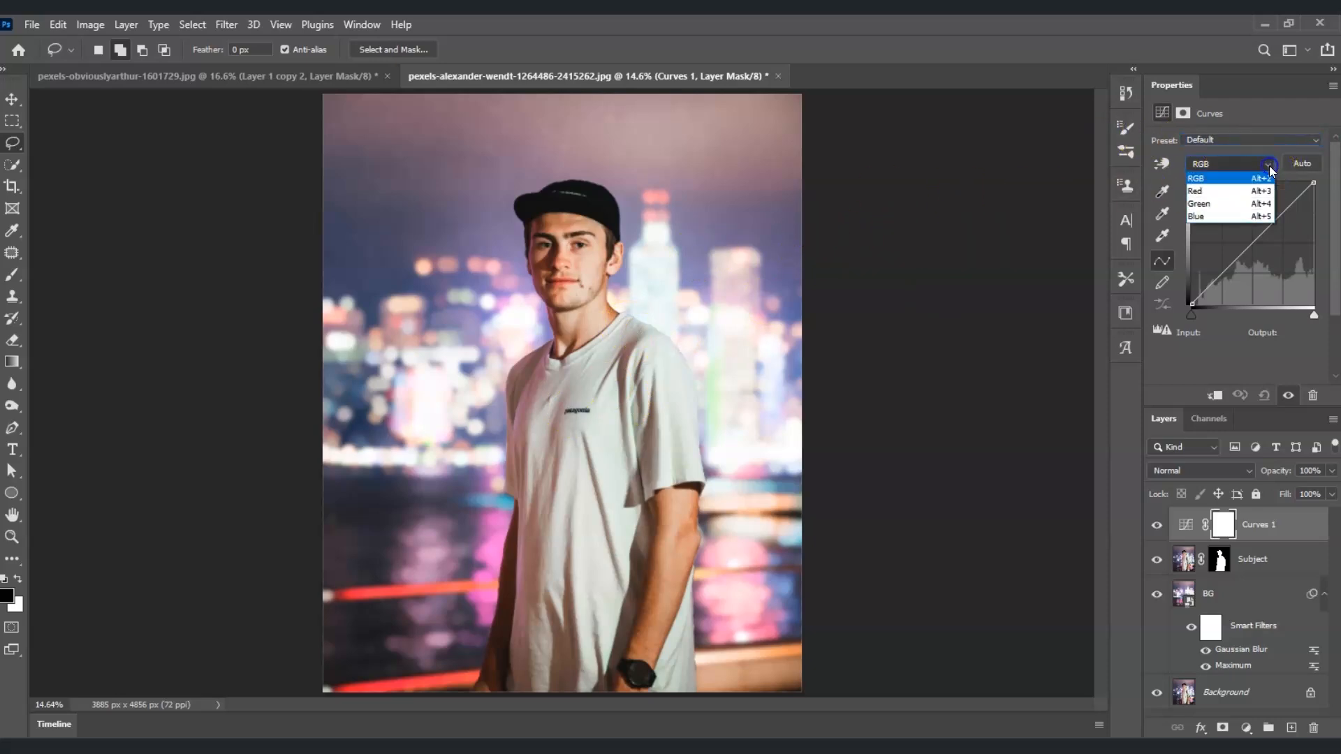
pyautogui.click(1252, 202)
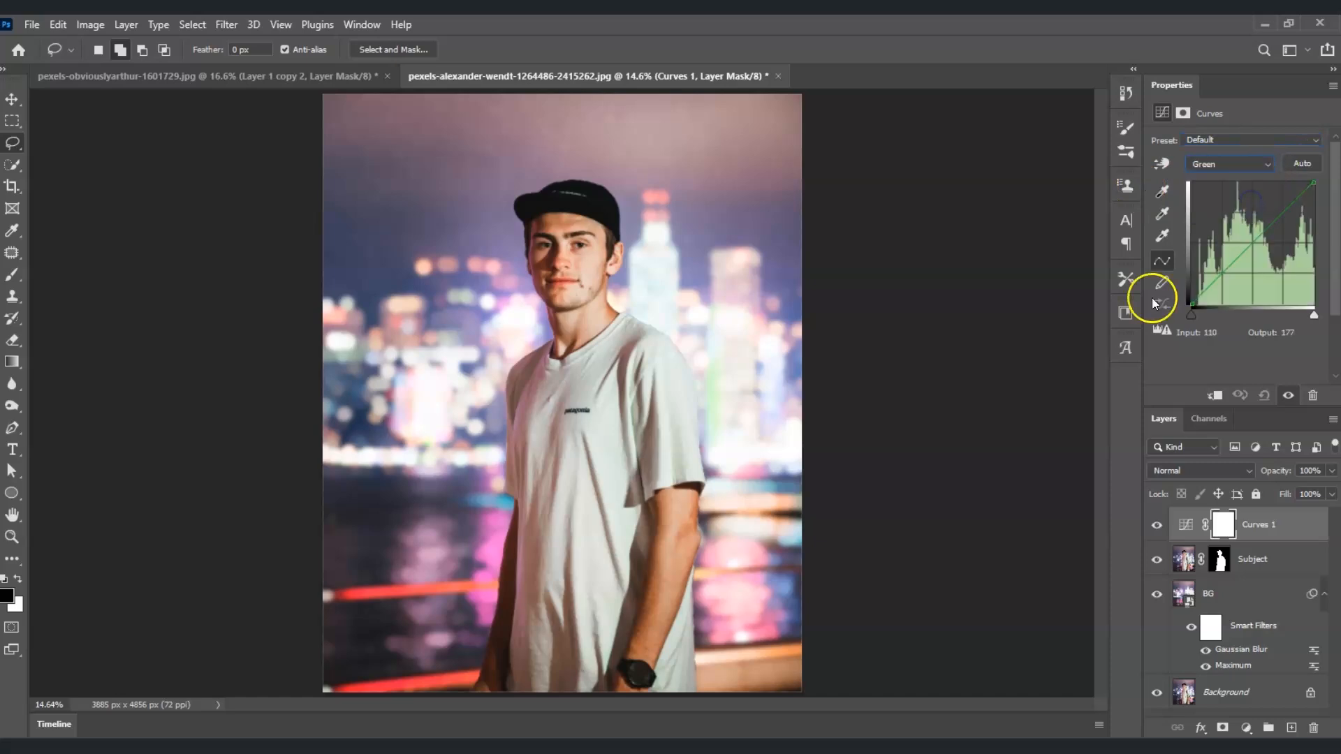
pyautogui.click(1248, 243)
pyautogui.moveTo(1238, 258); pyautogui.dragTo(1243, 241)
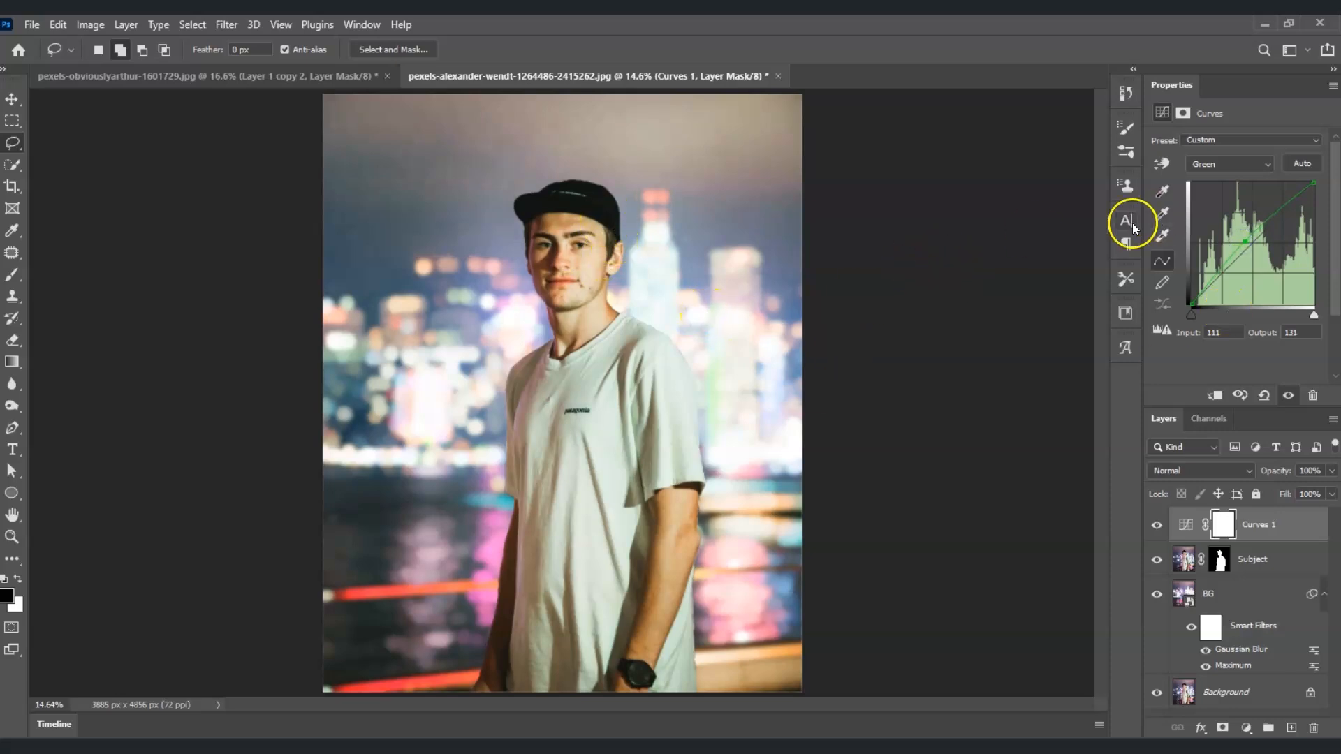
# Raise the Red channel midtones of the Curves adjustment to input 110, output 137
pyautogui.click(1246, 167)
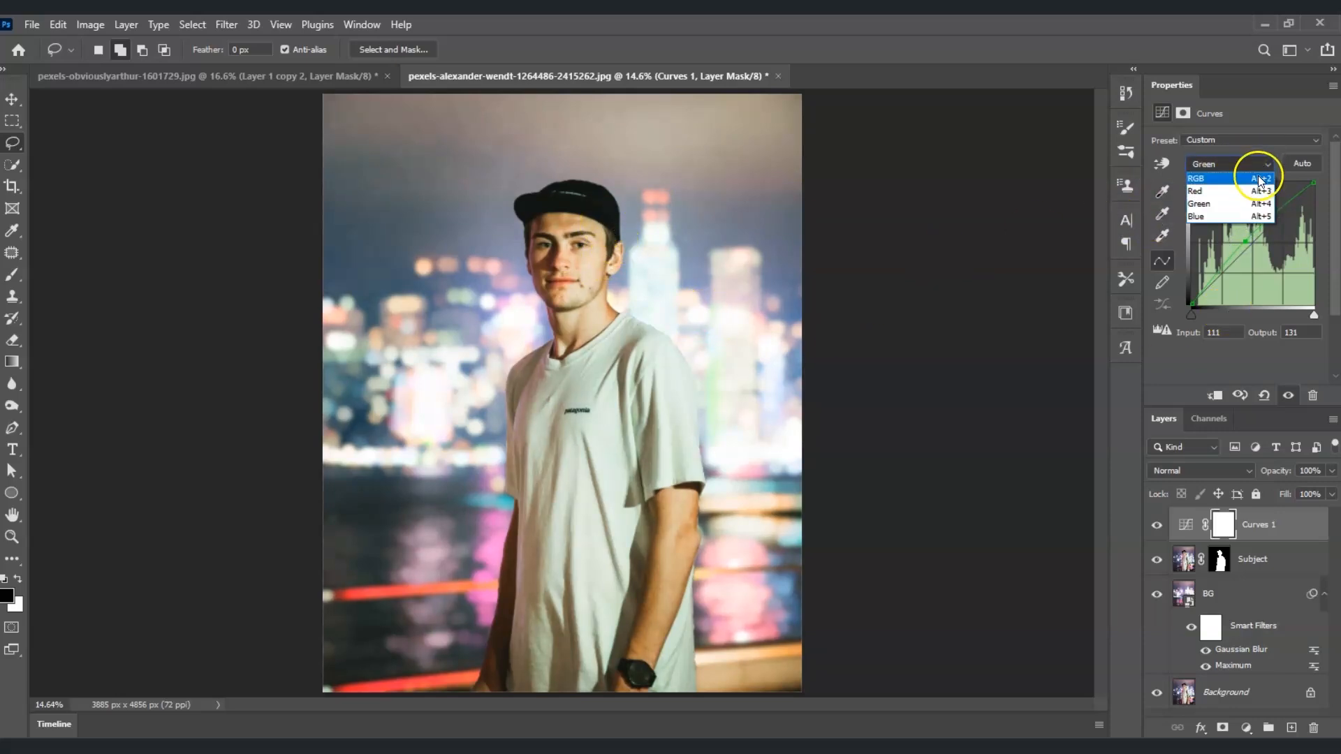
pyautogui.click(1252, 192)
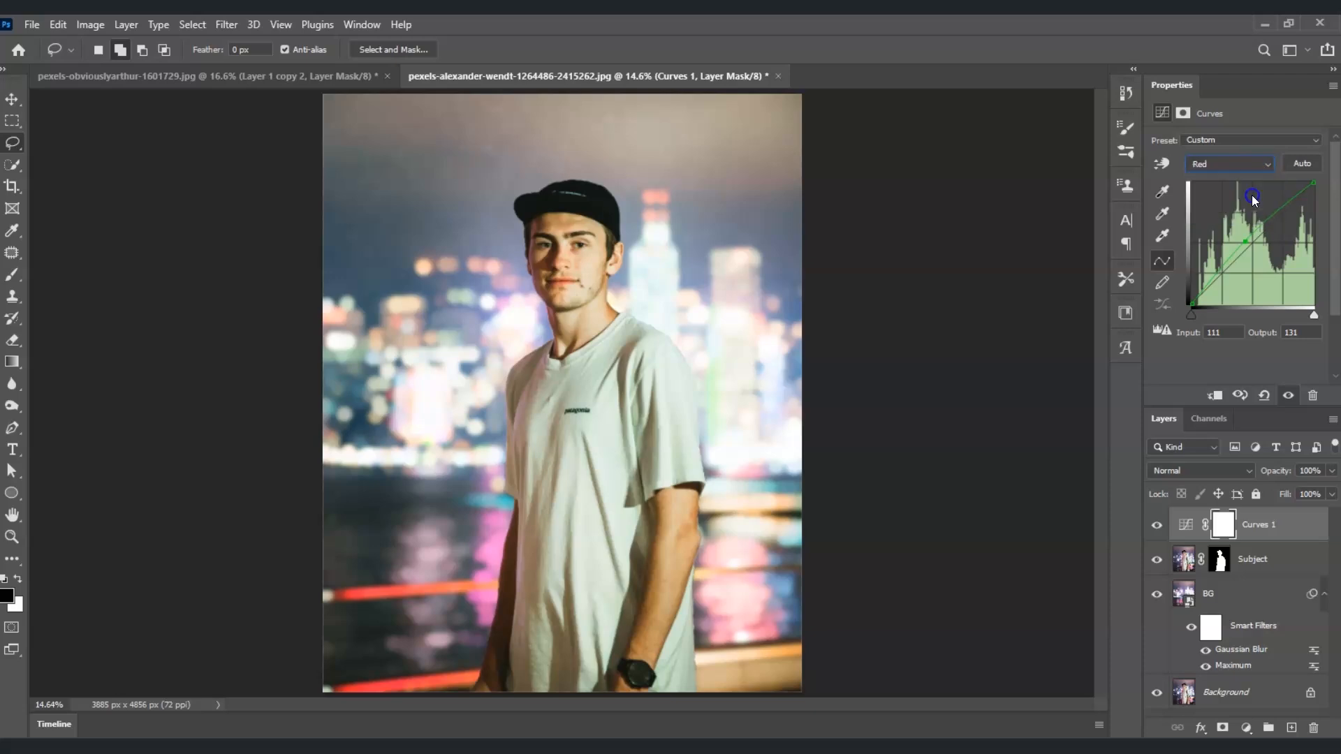
pyautogui.click(1245, 250)
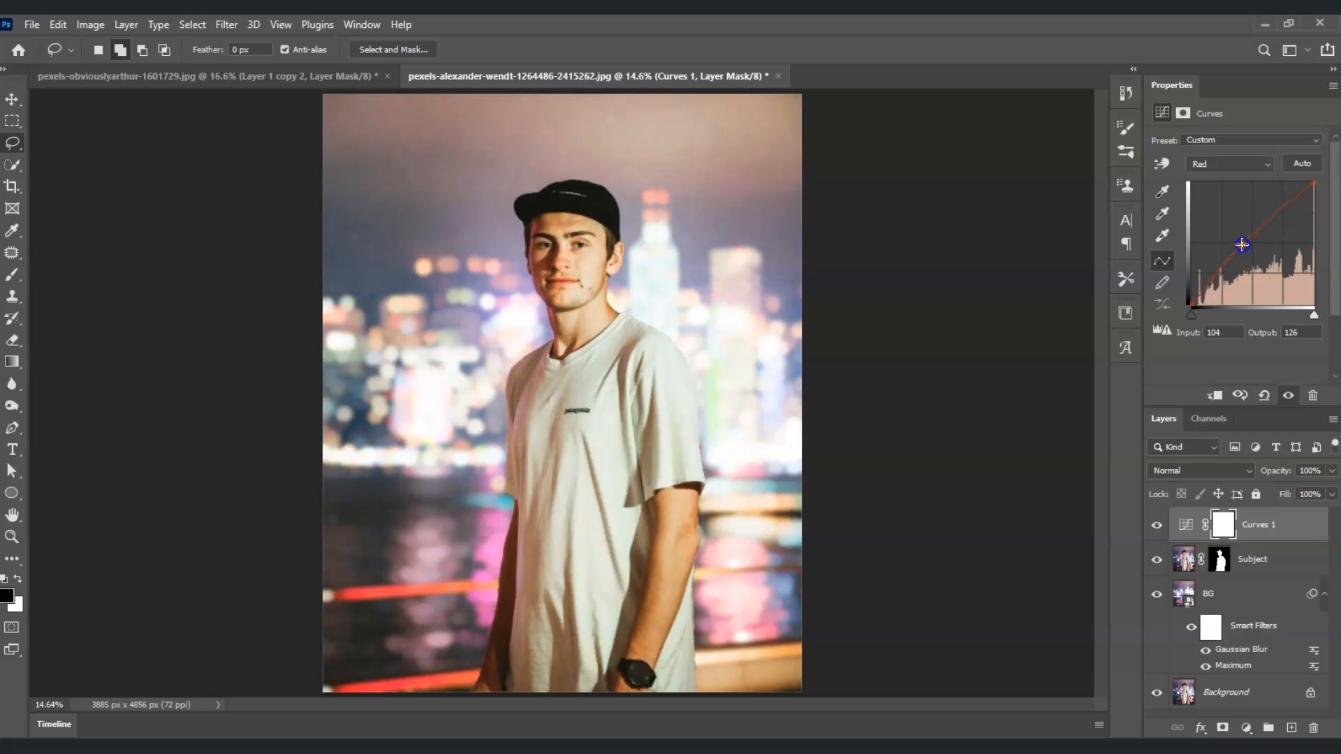
pyautogui.moveTo(1239, 243); pyautogui.dragTo(1244, 239)
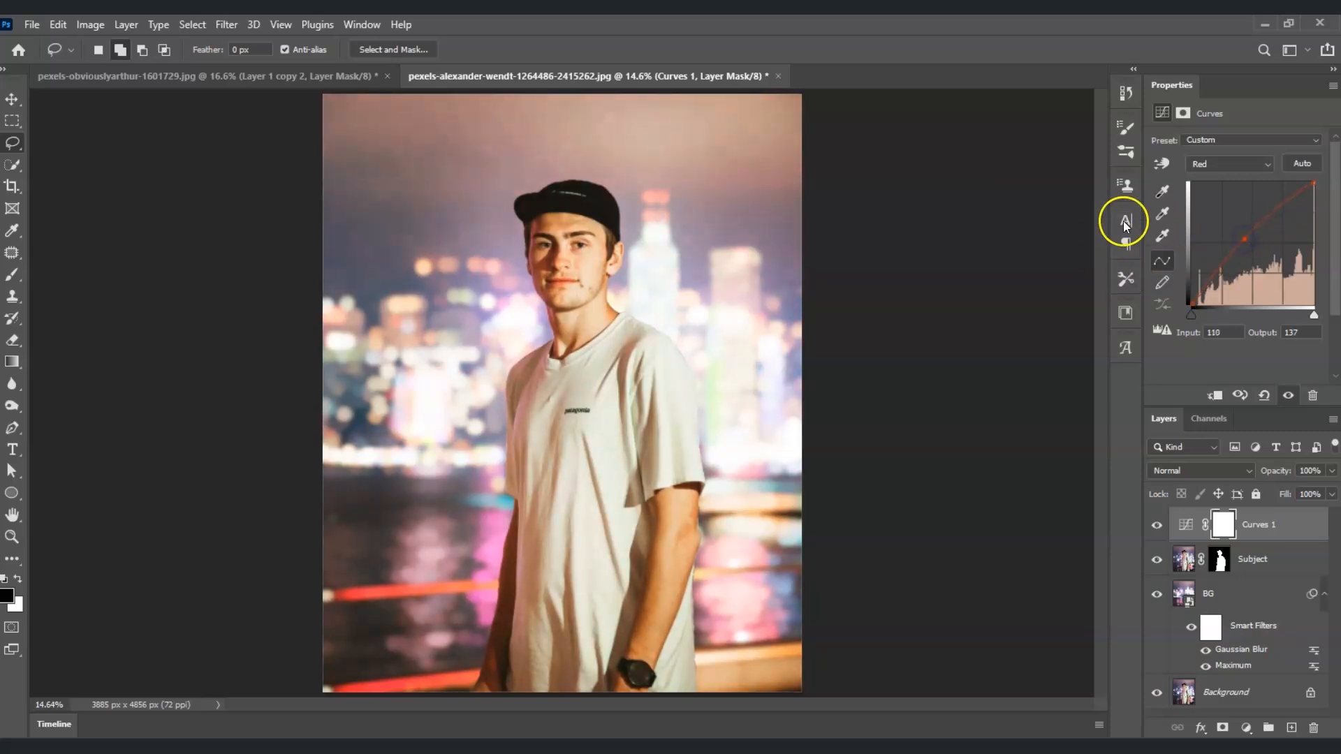
pyautogui.click(1265, 165)
pyautogui.click(1274, 164)
pyautogui.click(690, 416)
# Duplicate the BG layer and move the copy above the Curves 1 layer
pyautogui.rightClick(1239, 604)
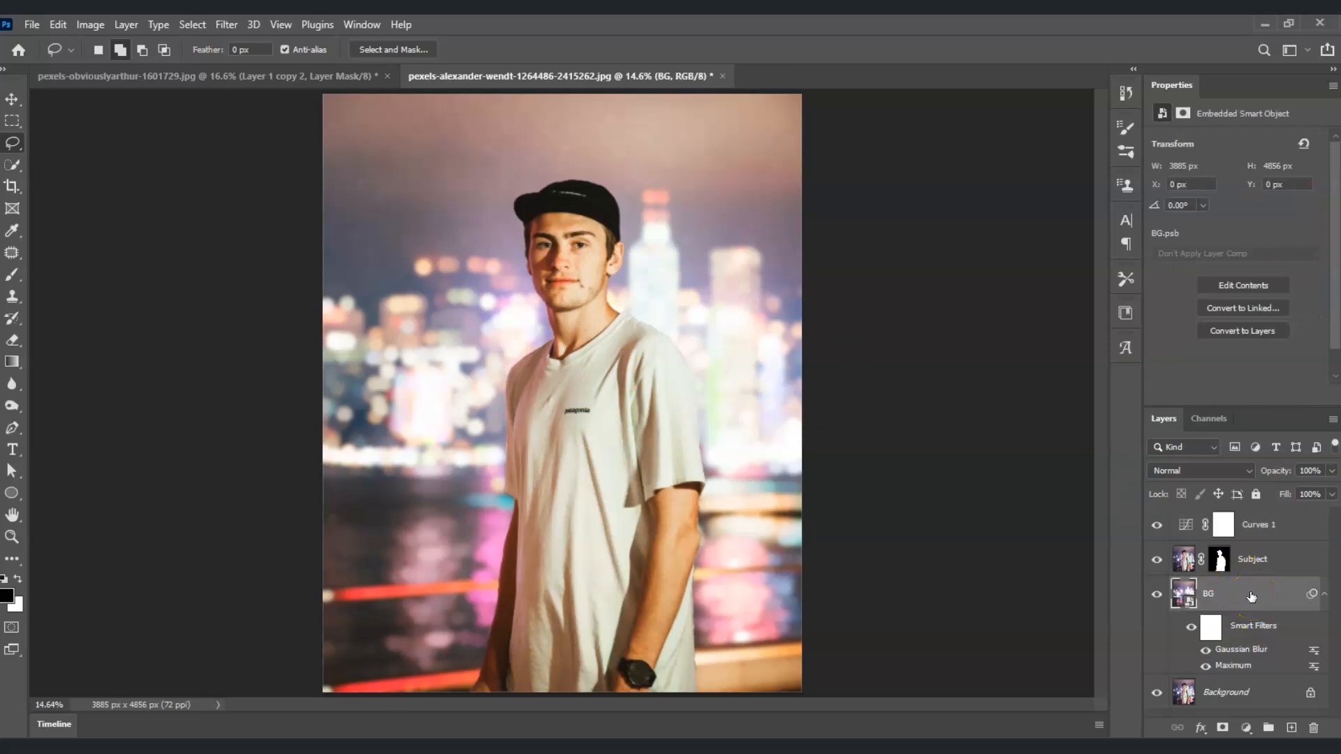
pyautogui.hotkey('ctrl', 'j')
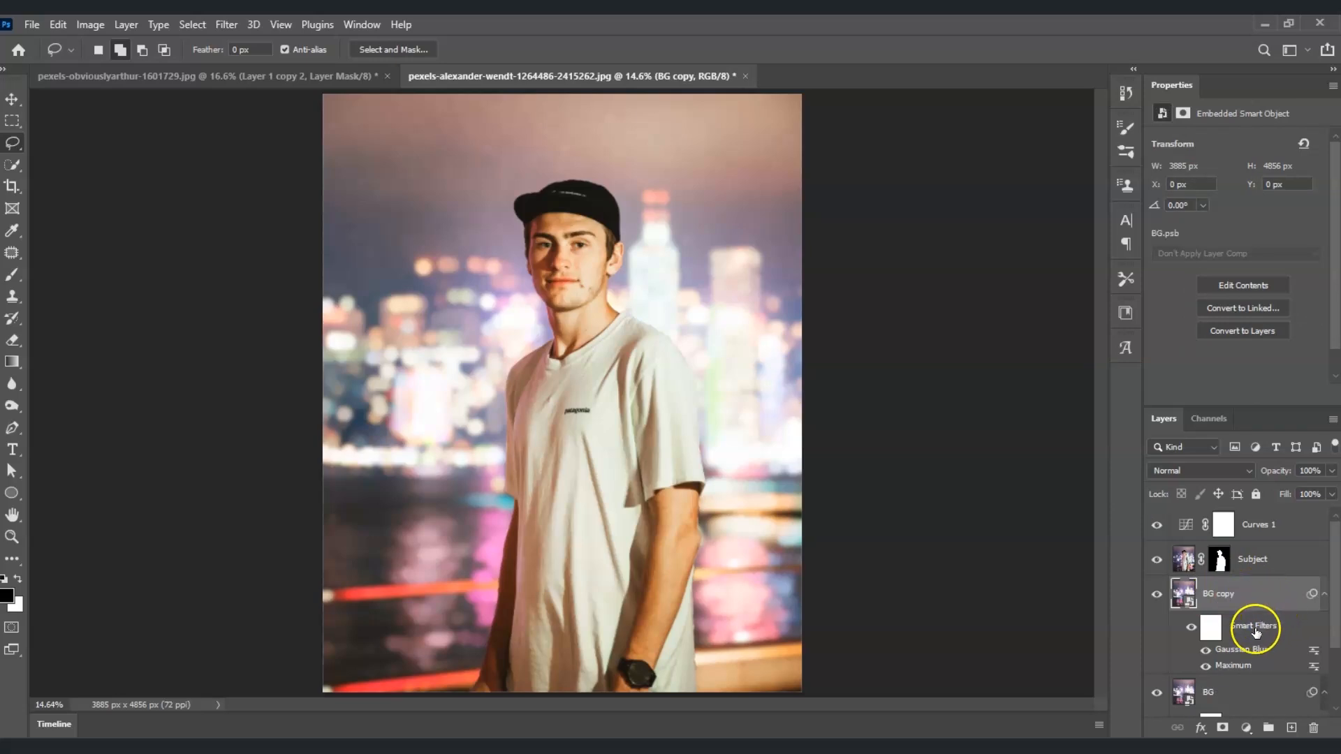
pyautogui.moveTo(1258, 599); pyautogui.dragTo(1253, 515)
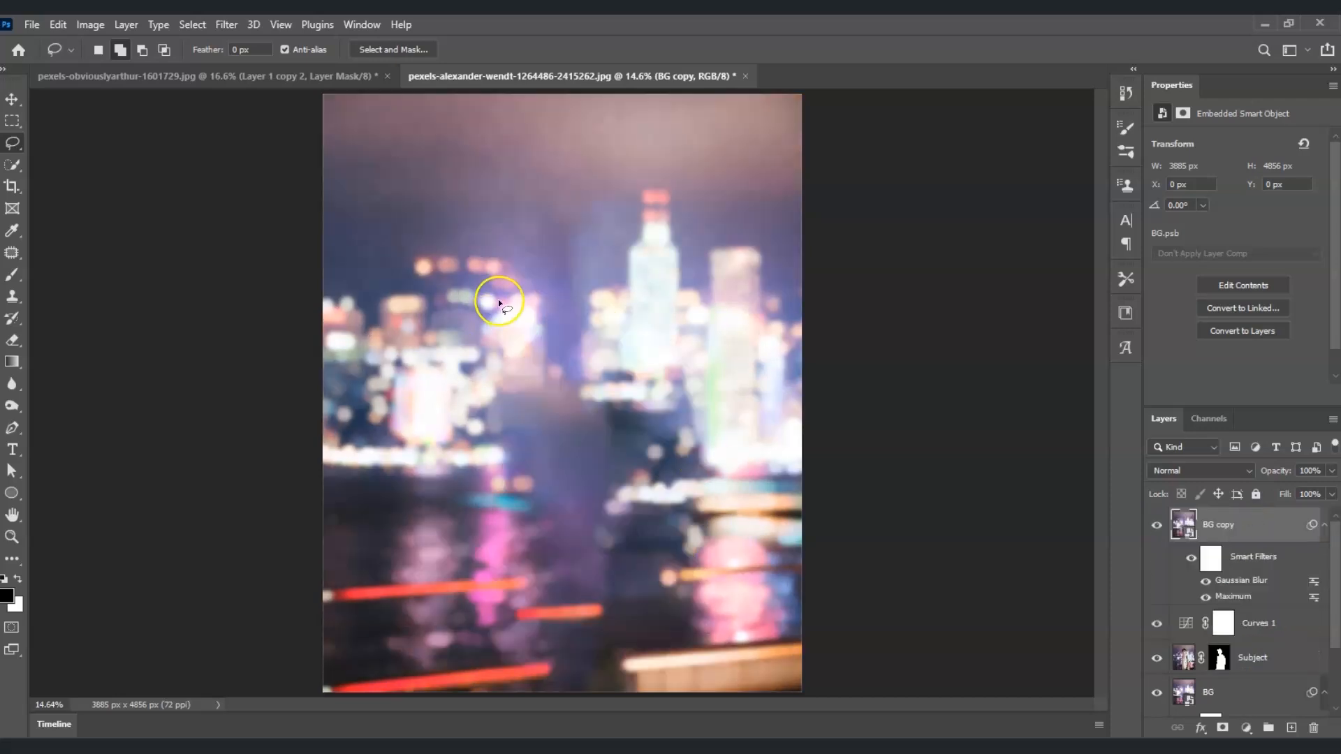
# Start a Field Blur on the BG copy layer with Blur 71 px, Light Bokeh 60% and Bokeh Color 70%
pyautogui.click(630, 352)
pyautogui.click(1264, 527)
pyautogui.click(228, 26)
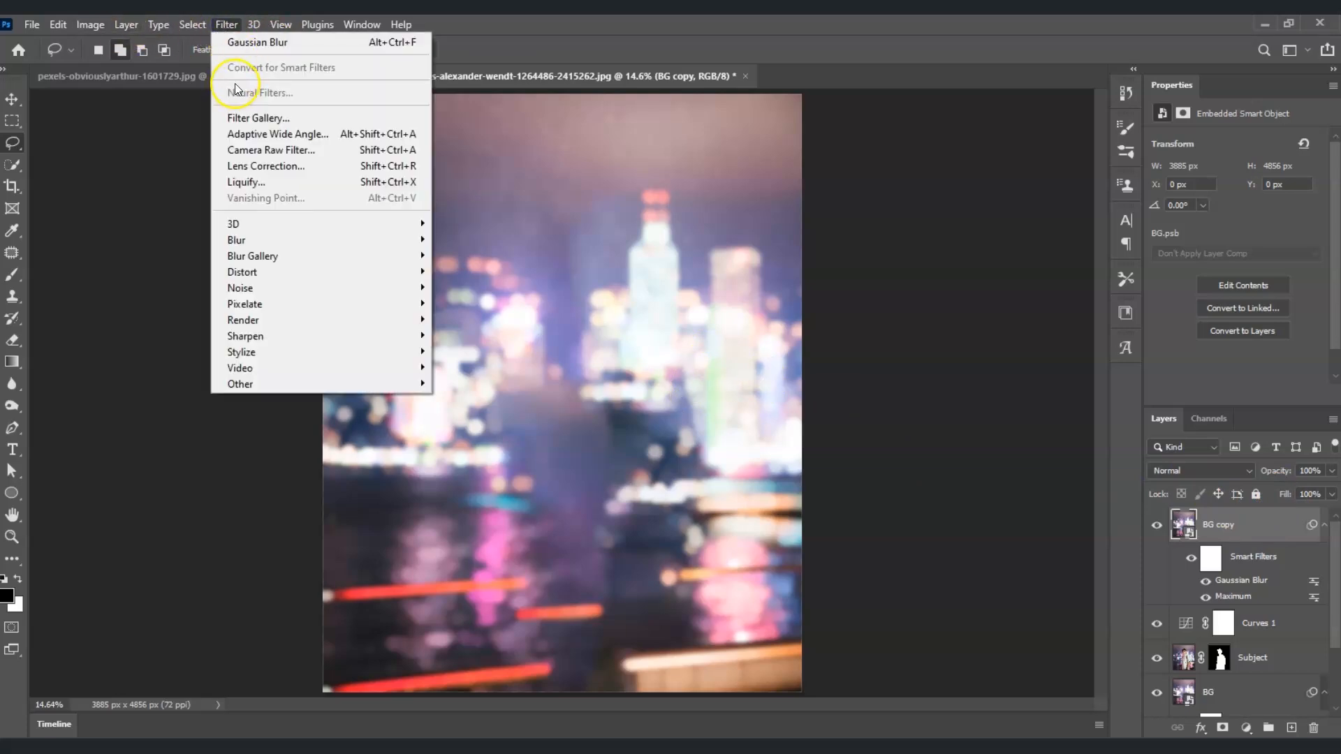
pyautogui.moveTo(307, 267)
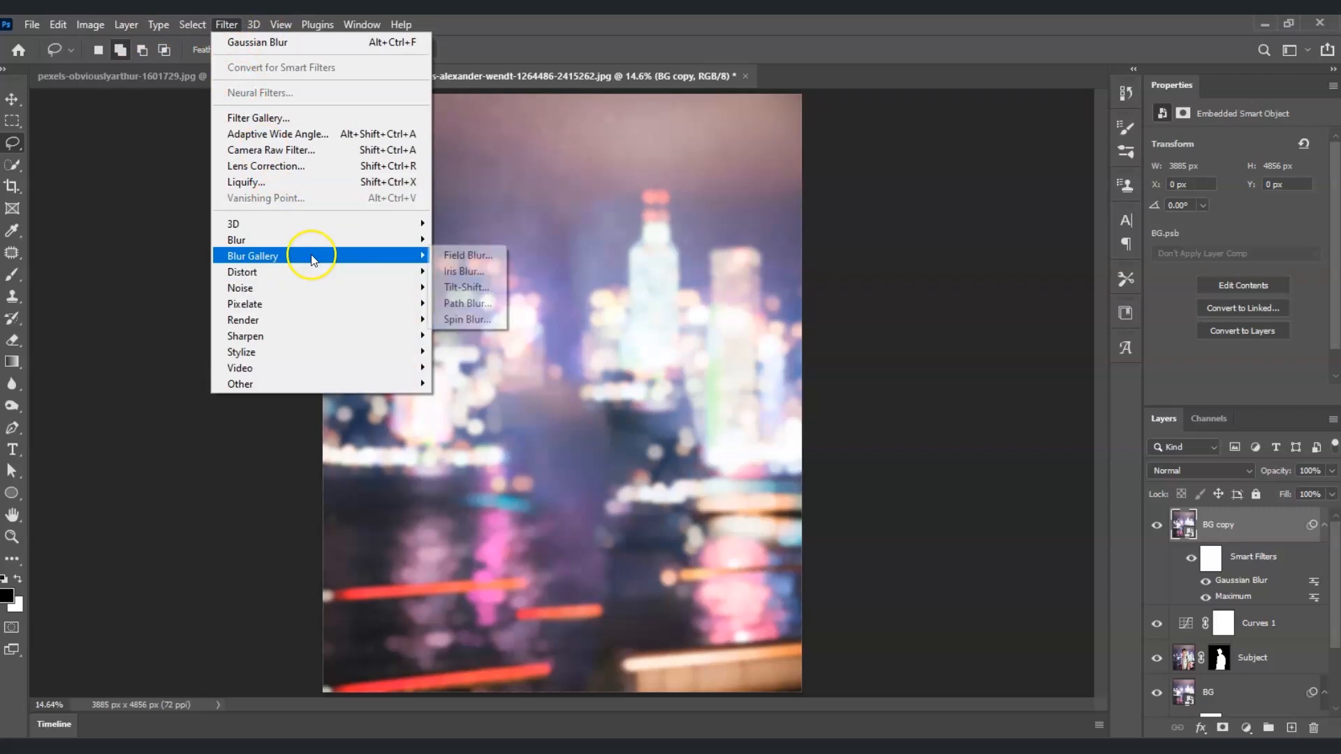
pyautogui.click(482, 257)
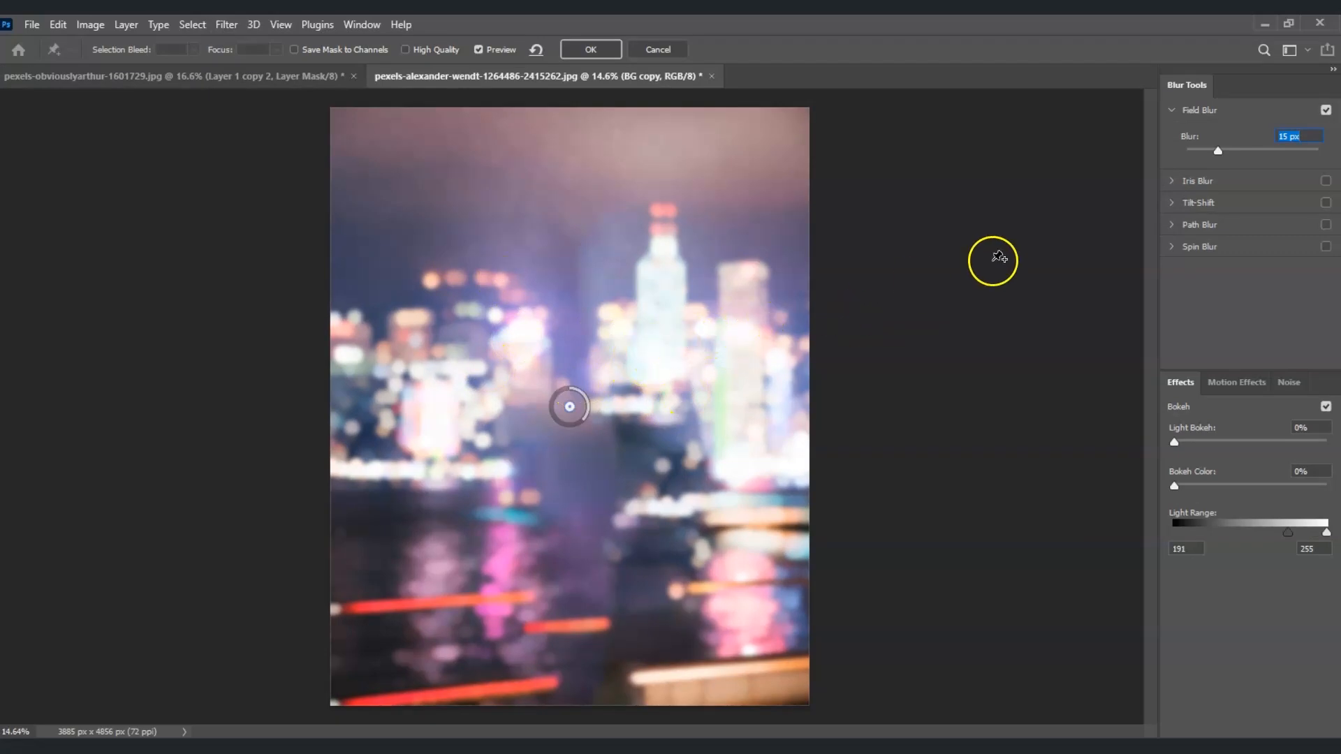
pyautogui.moveTo(1219, 151); pyautogui.dragTo(1250, 154)
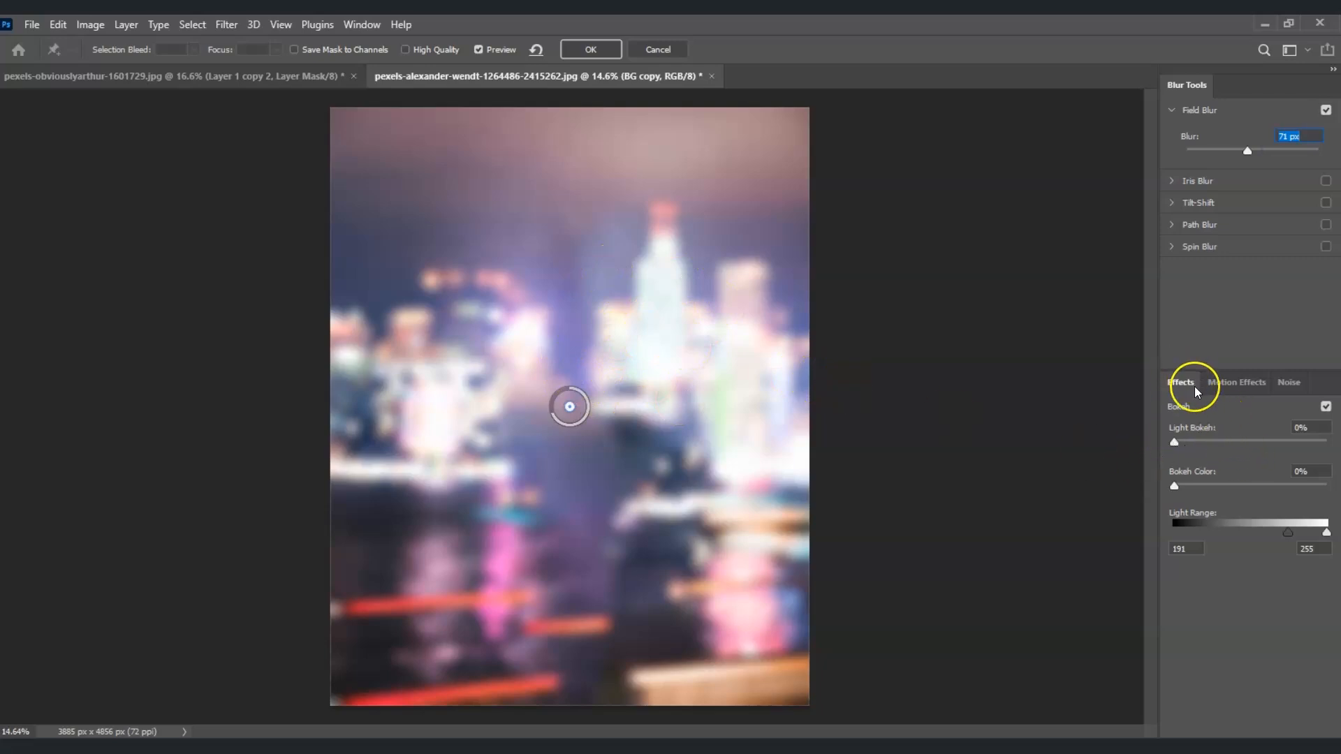
pyautogui.moveTo(1175, 443); pyautogui.dragTo(1261, 449)
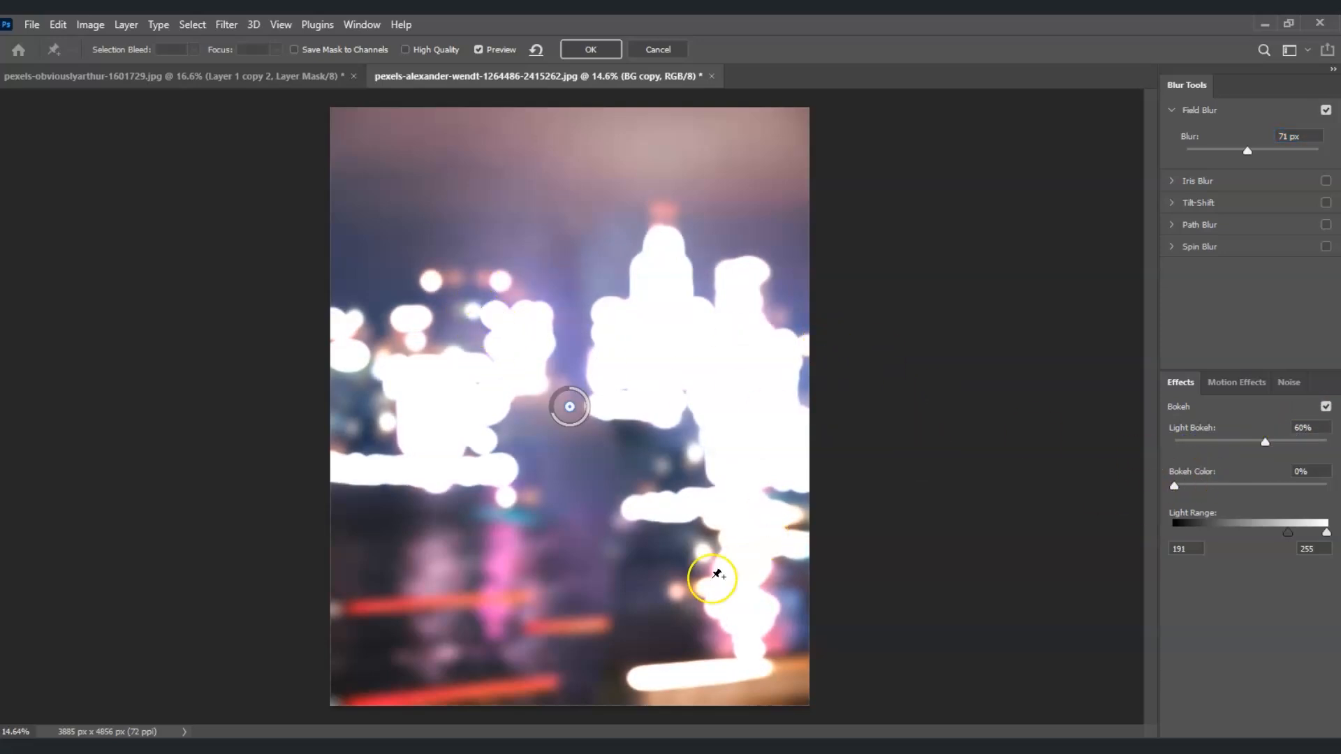
pyautogui.moveTo(1178, 488); pyautogui.dragTo(1280, 487)
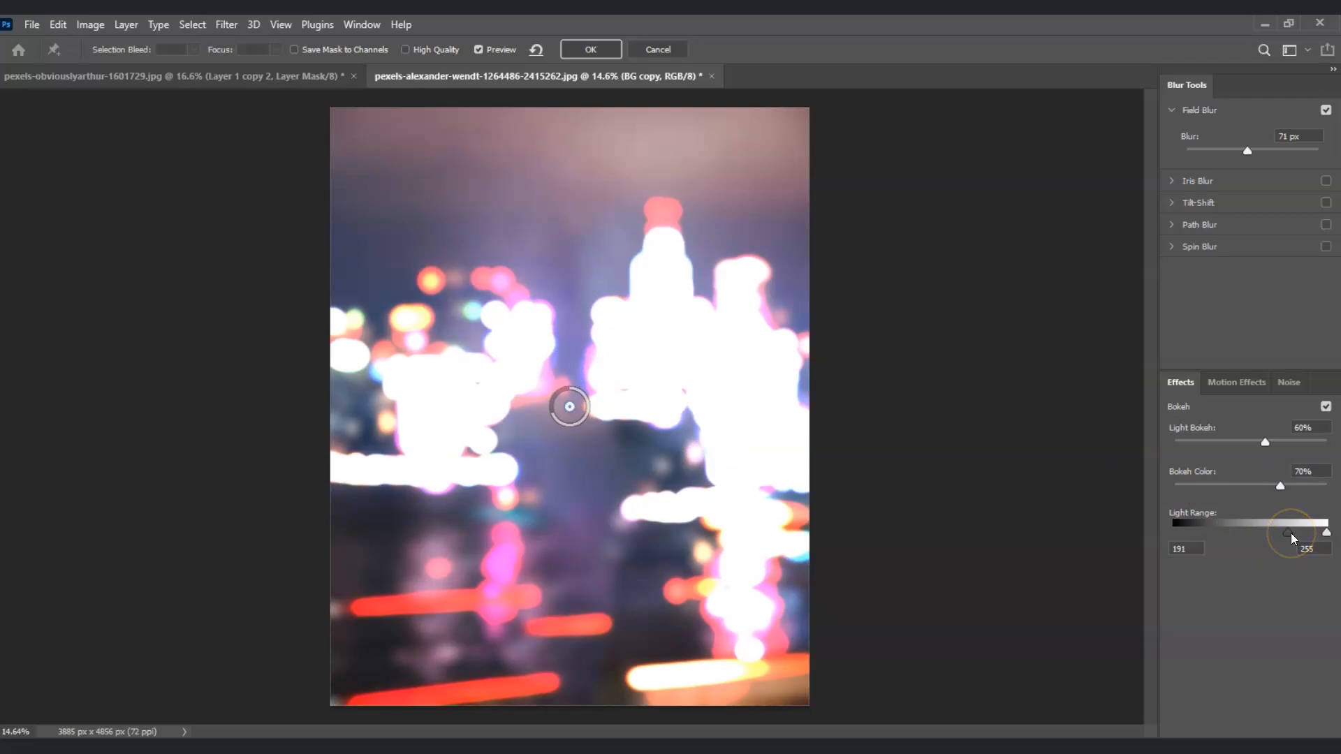
# Narrow the Light Range of the bokeh effect to 181–189
pyautogui.moveTo(1291, 536); pyautogui.dragTo(1277, 534)
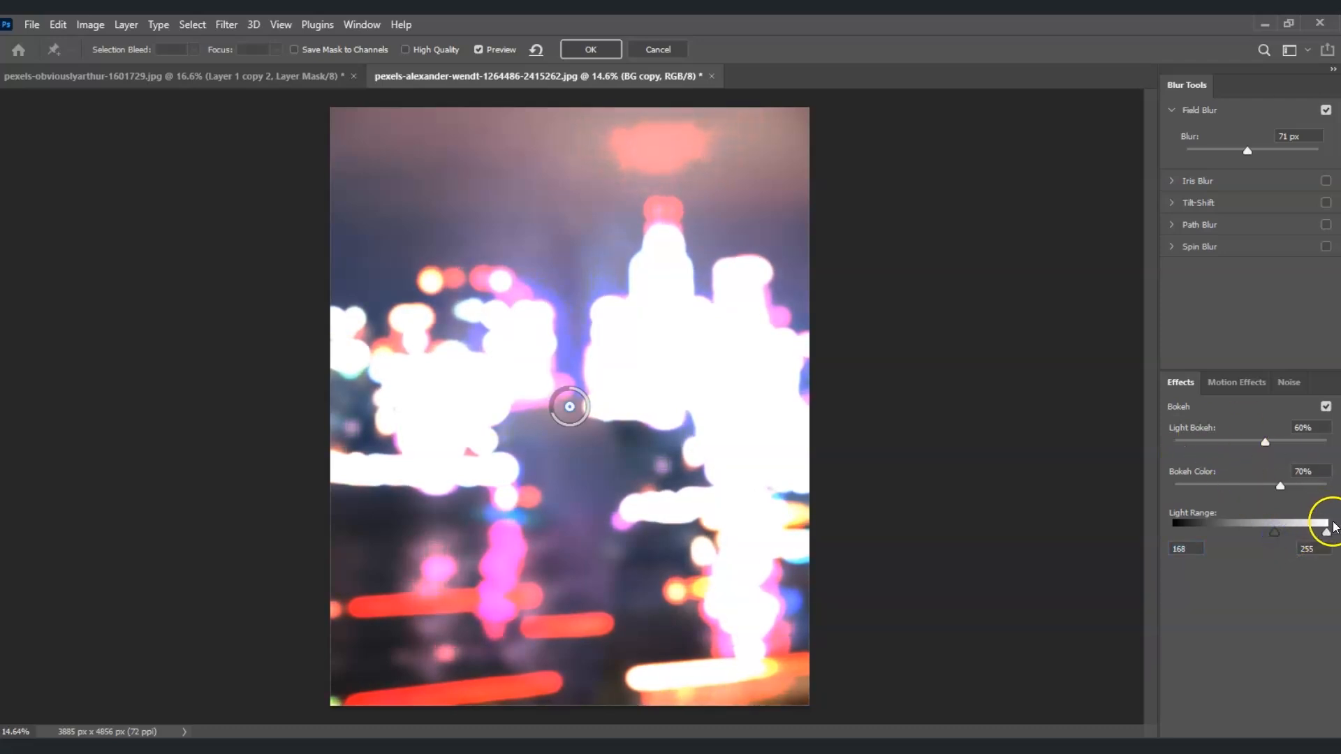
pyautogui.moveTo(1327, 532); pyautogui.dragTo(1280, 539)
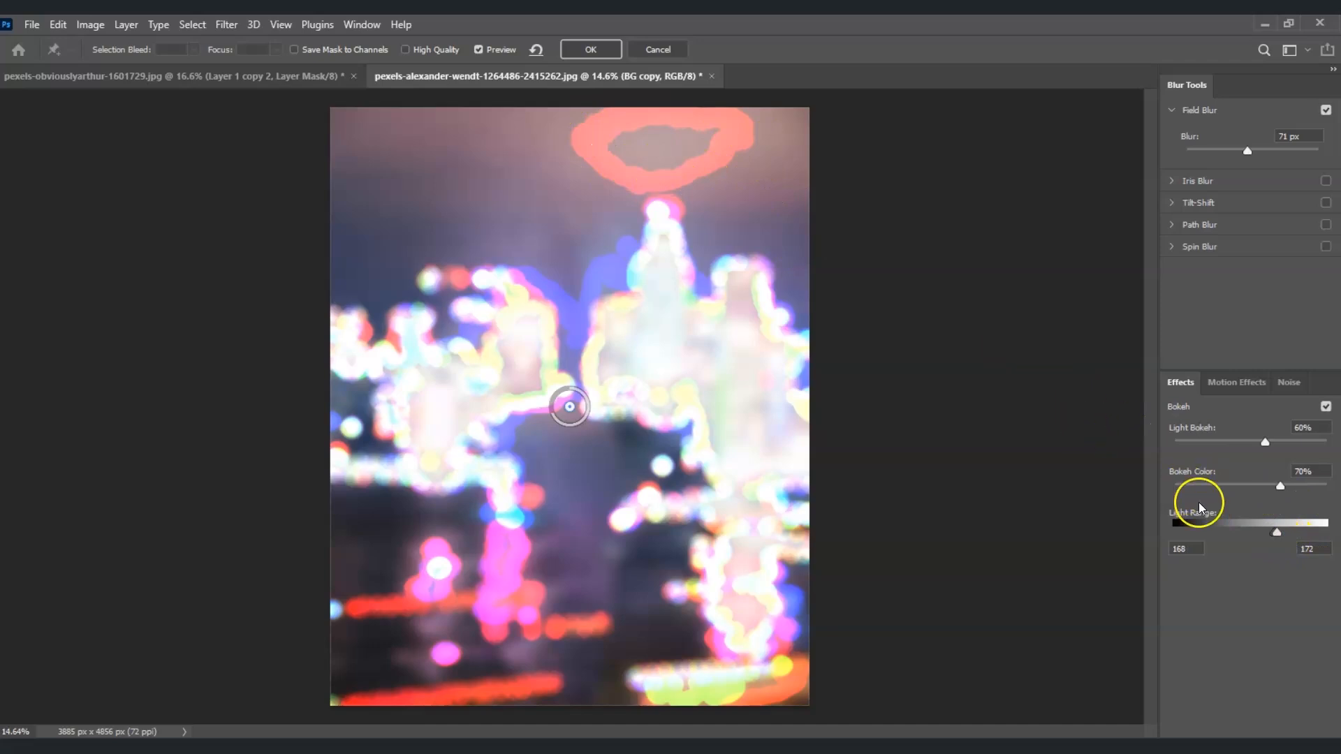
pyautogui.moveTo(1274, 538); pyautogui.dragTo(1285, 535)
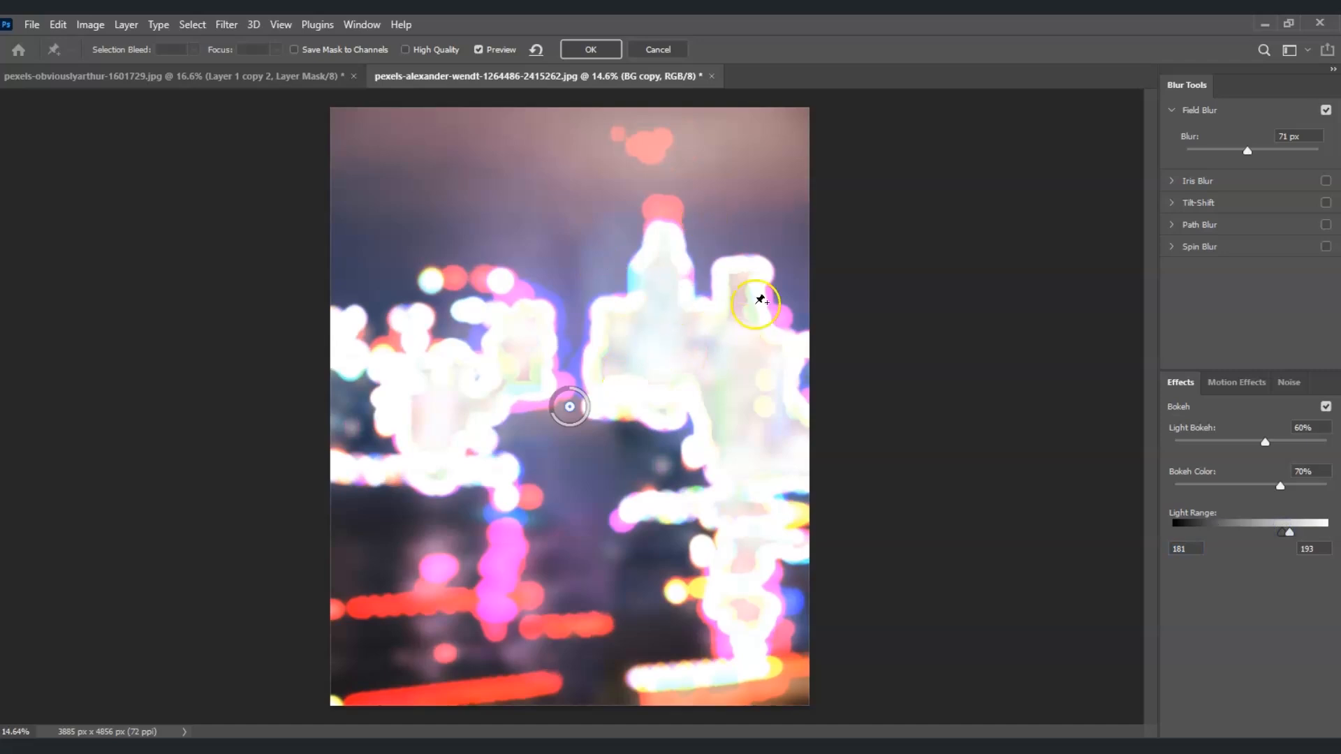
pyautogui.moveTo(1293, 538); pyautogui.dragTo(1289, 538)
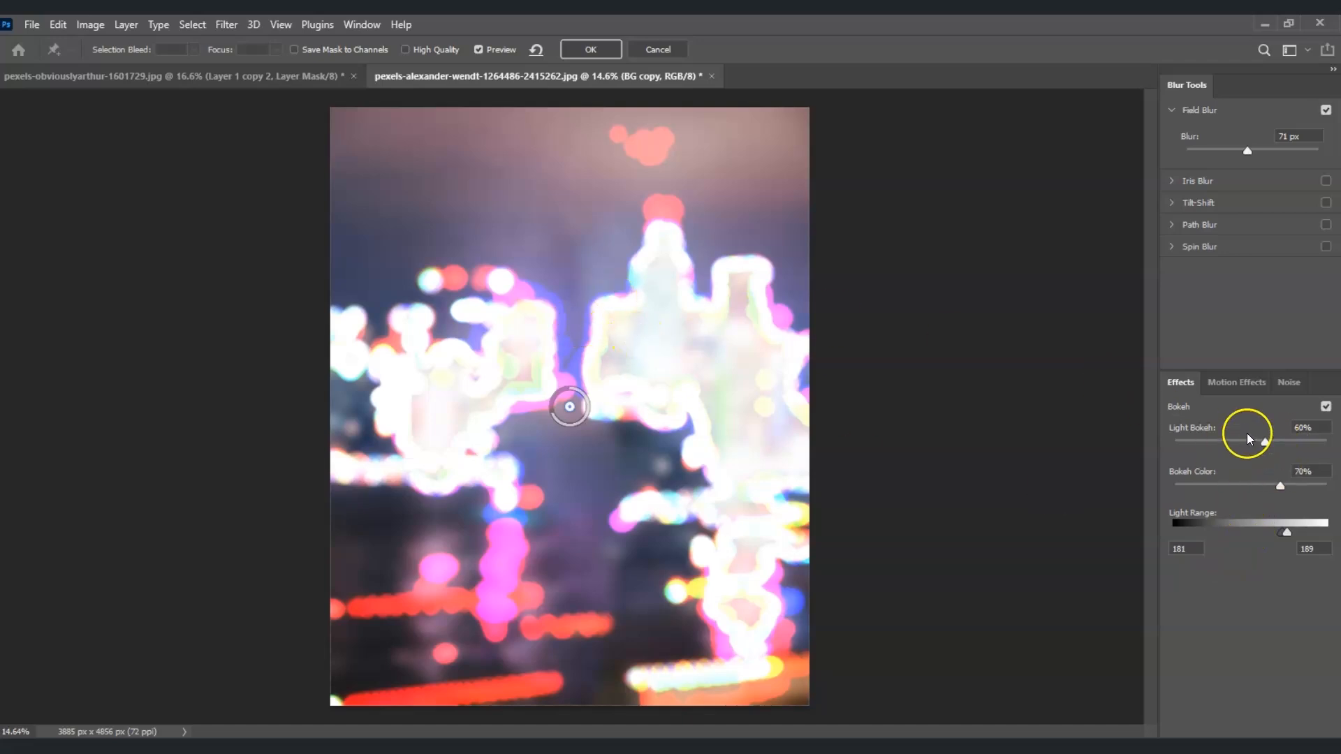
# Refine the Field Blur to Light Bokeh 50%, Blur 74 px and Light Range 181–186
pyautogui.moveTo(1272, 440); pyautogui.dragTo(1249, 442)
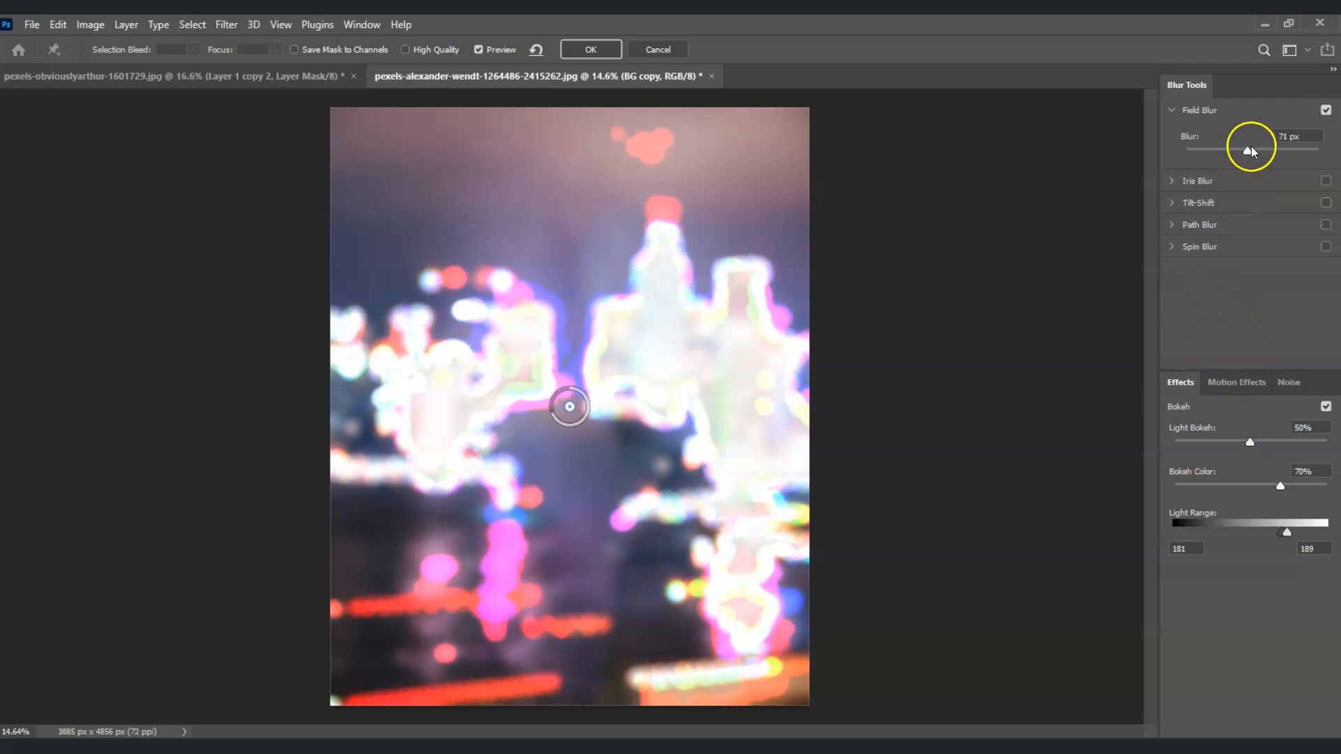
pyautogui.moveTo(1250, 150); pyautogui.dragTo(1251, 150)
pyautogui.moveTo(1286, 533); pyautogui.dragTo(1284, 533)
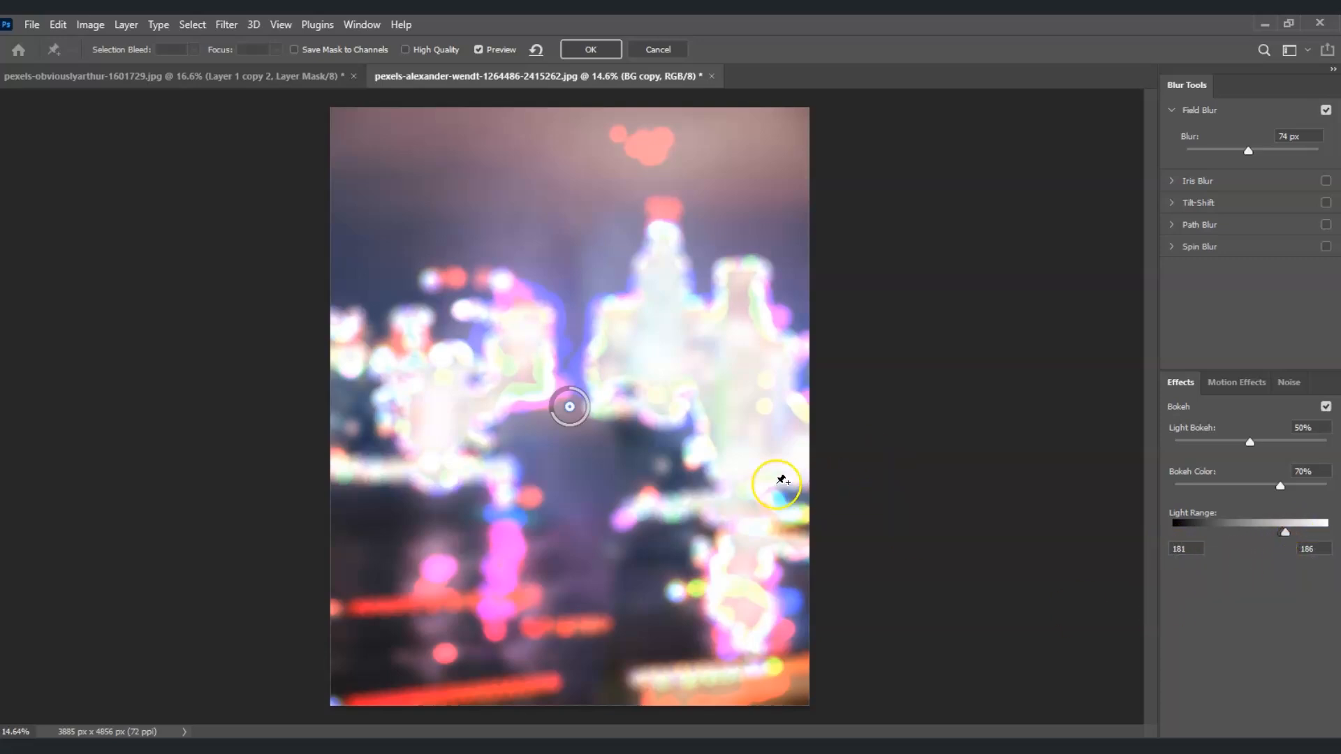
# Apply the Field Blur and blend the BG copy layer in Screen mode at 53% opacity
pyautogui.click(587, 53)
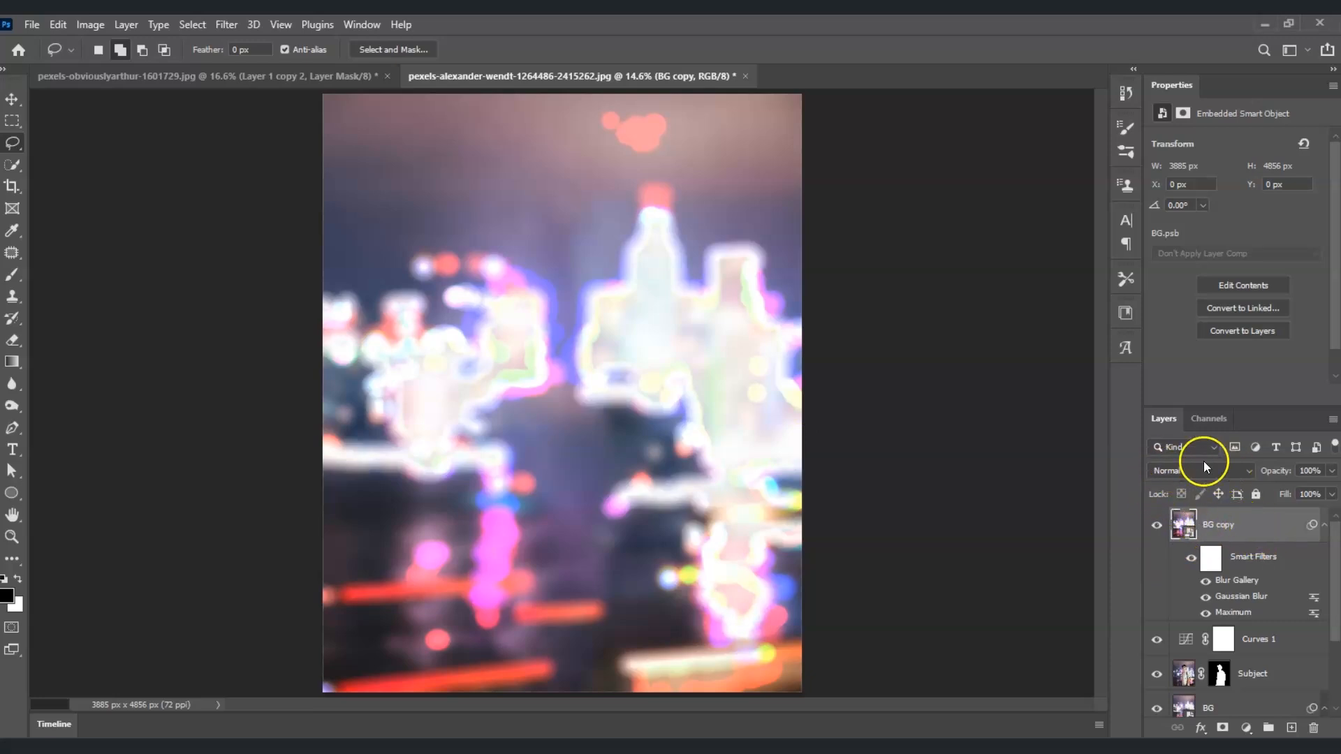
pyautogui.click(1247, 471)
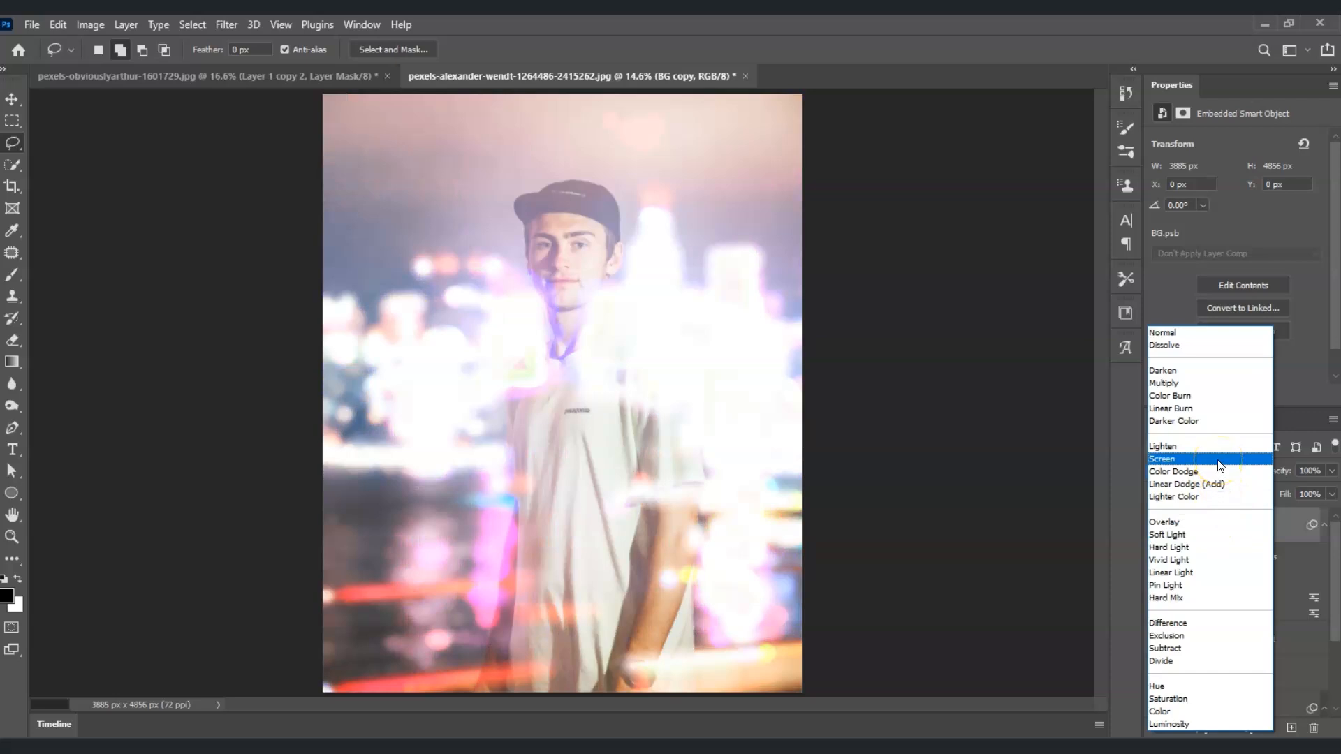
pyautogui.click(1220, 464)
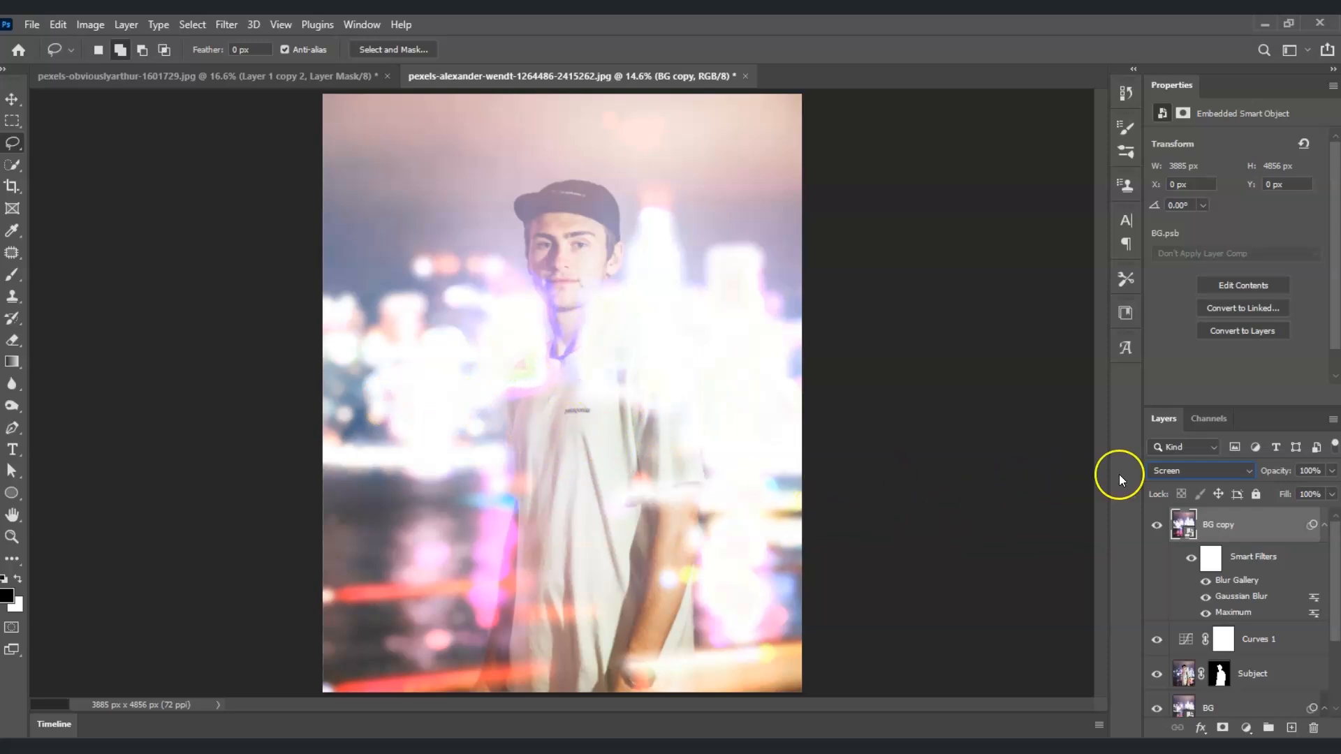
pyautogui.click(1330, 472)
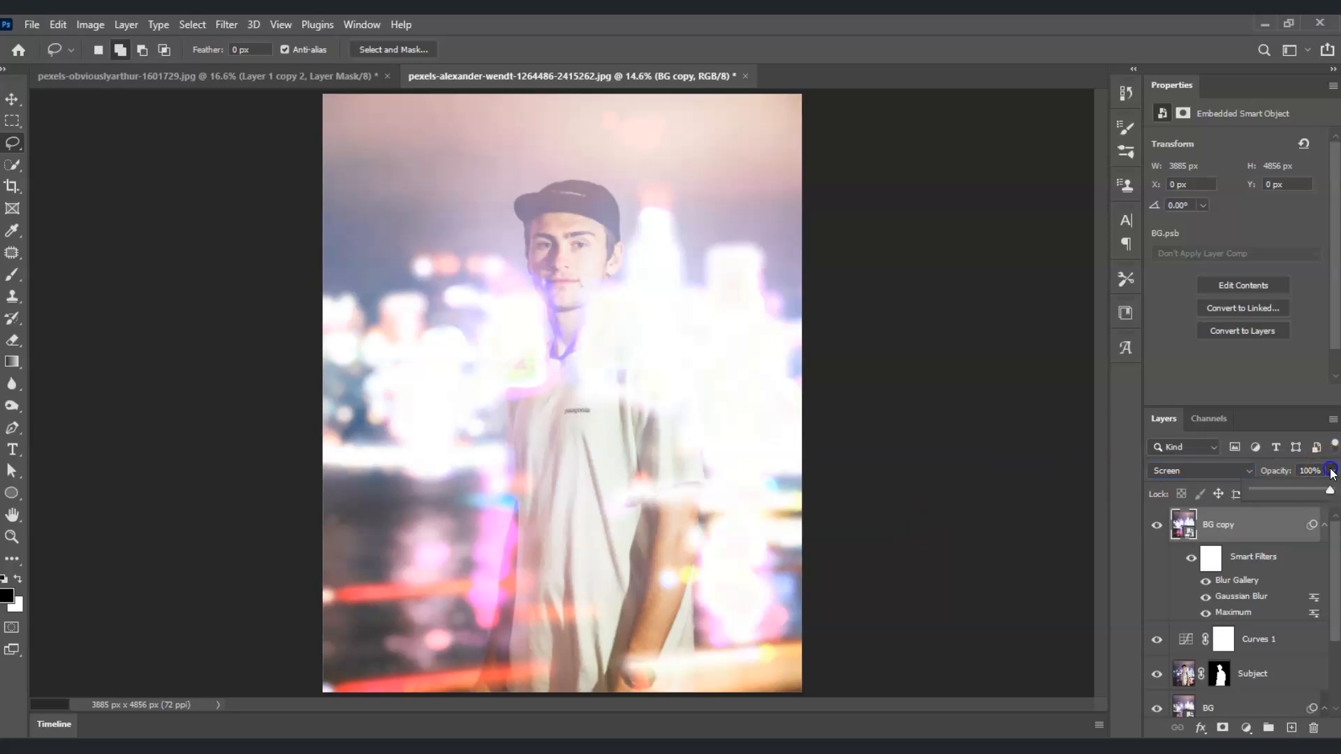
pyautogui.moveTo(1329, 493); pyautogui.dragTo(1327, 494)
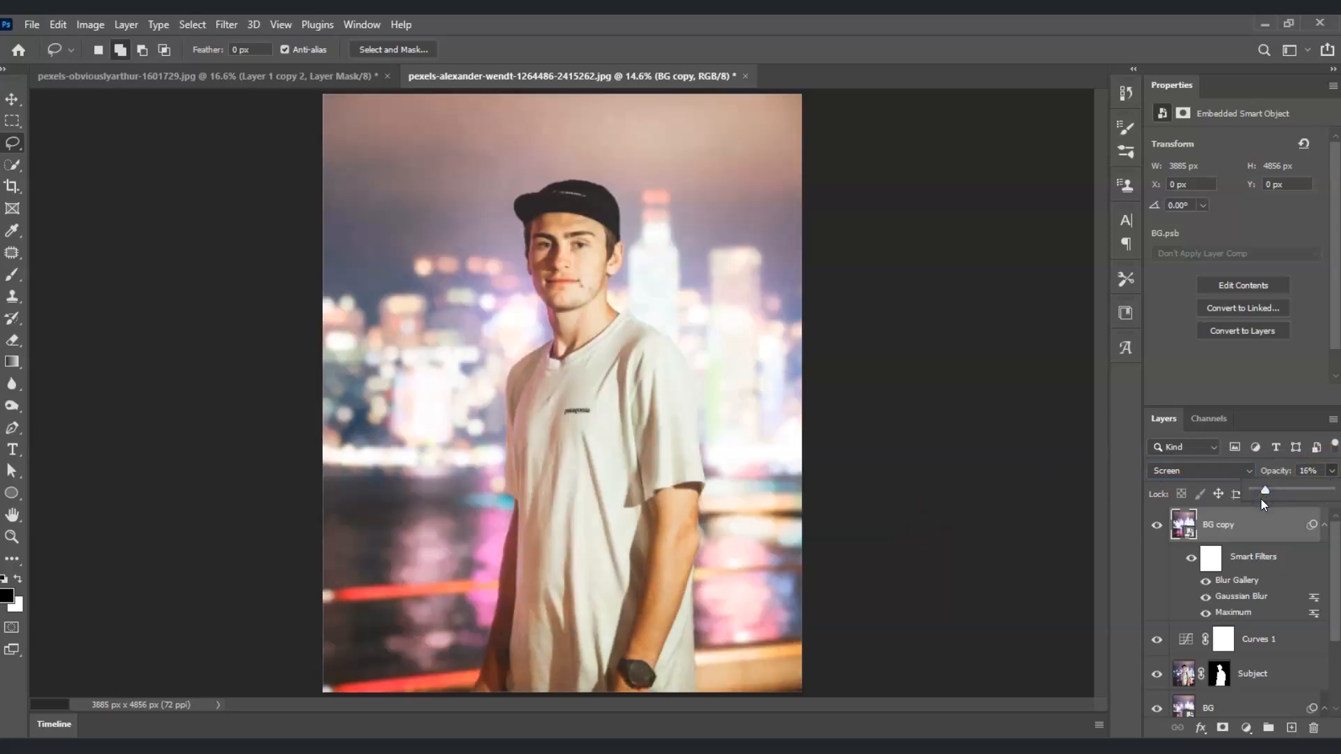
pyautogui.moveTo(1264, 498); pyautogui.dragTo(1302, 491)
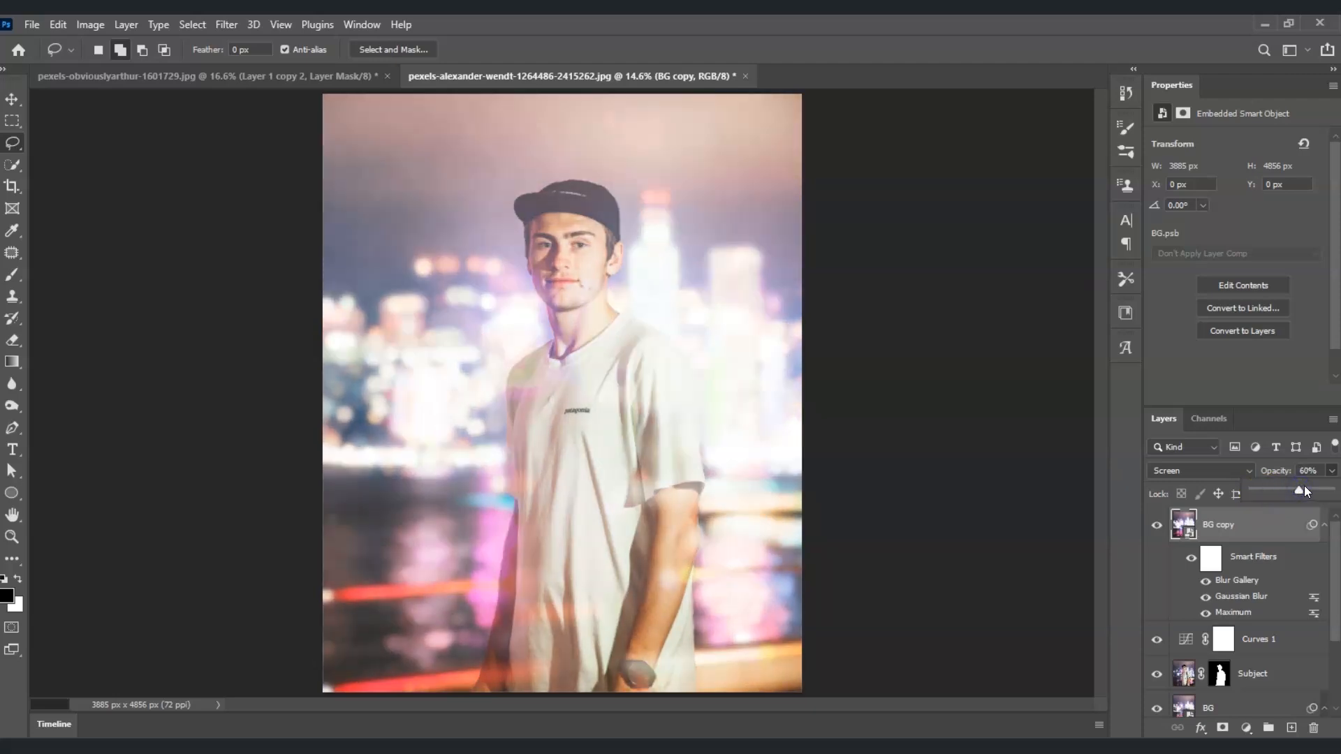
pyautogui.click(1139, 511)
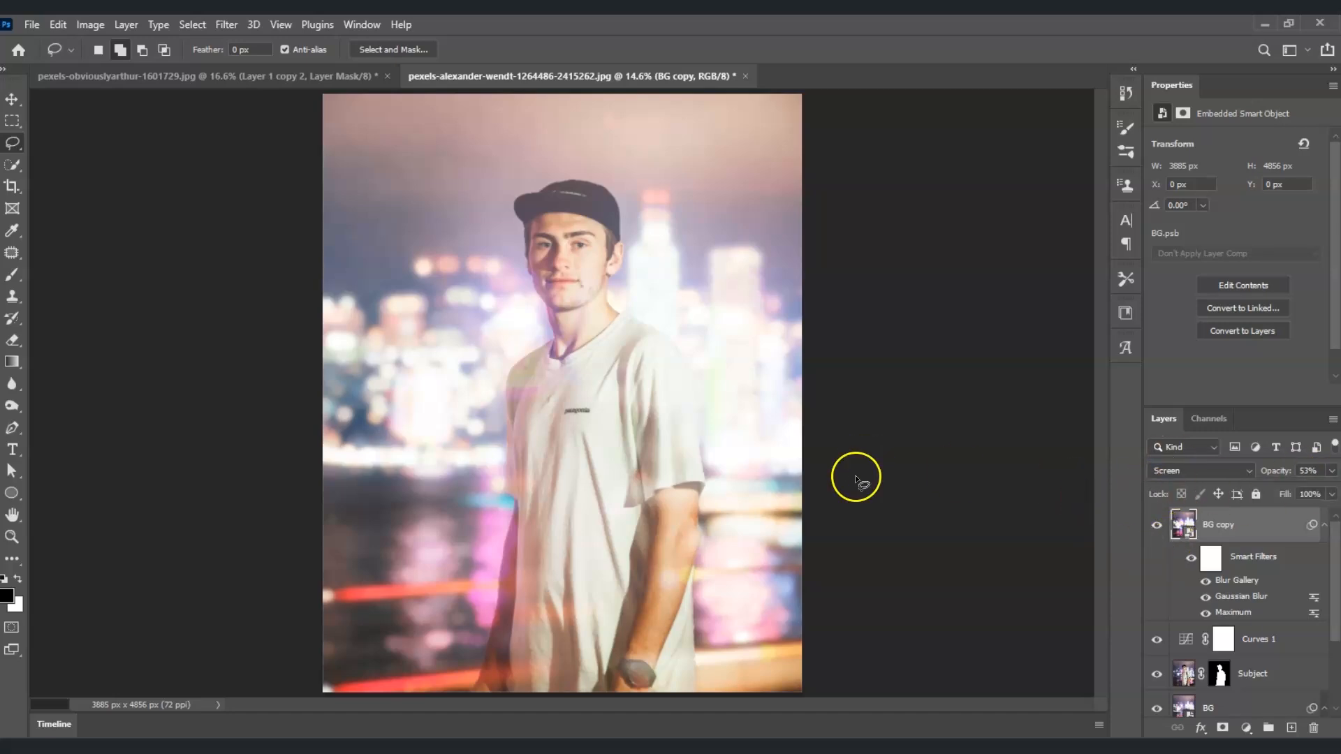
# Add a layer mask to the BG copy layer and choose the Soft Round brush for painting on it
pyautogui.click(1222, 524)
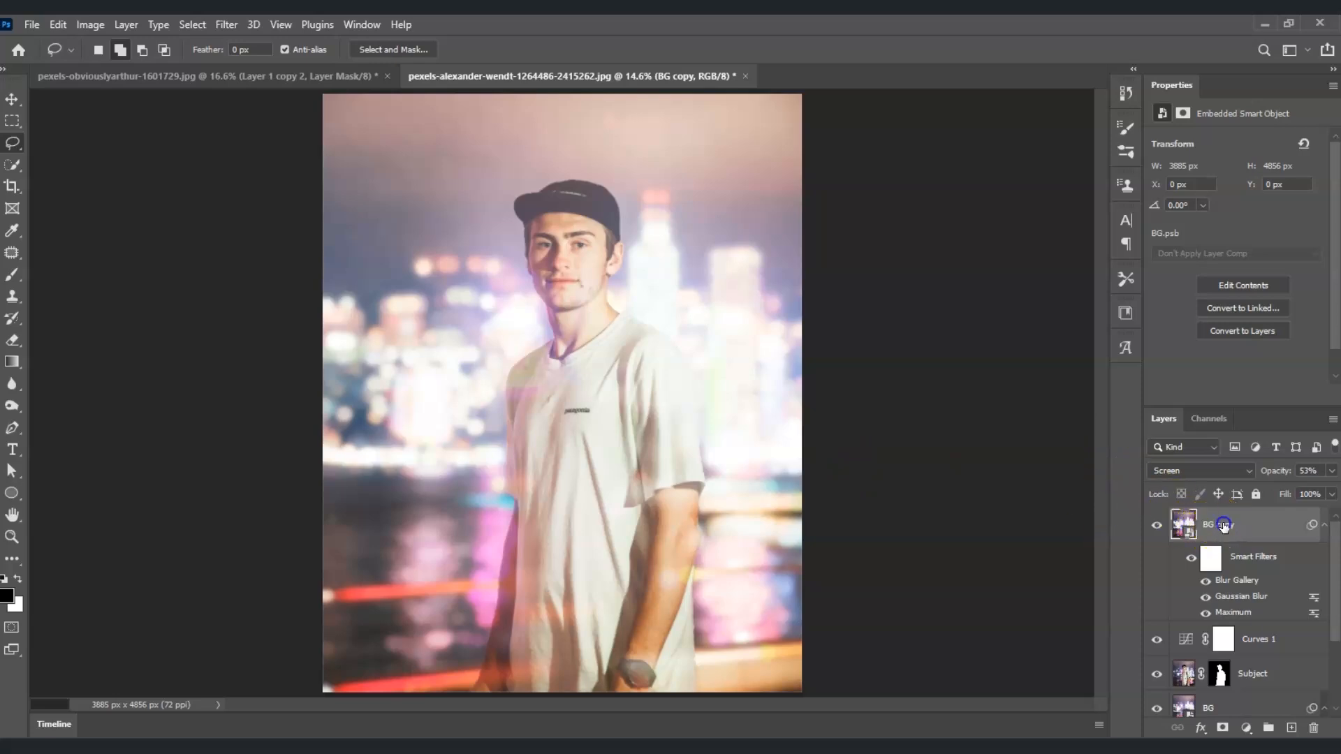
pyautogui.click(1224, 728)
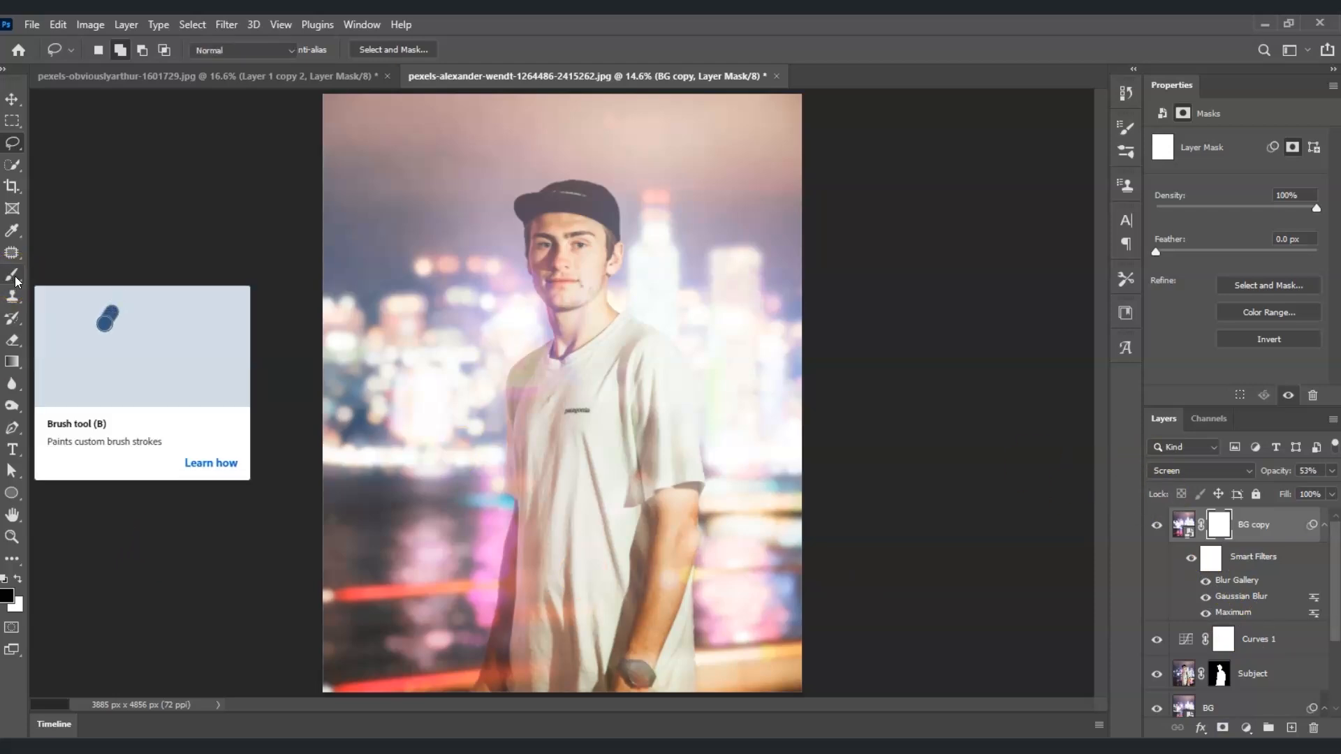
pyautogui.click(15, 278)
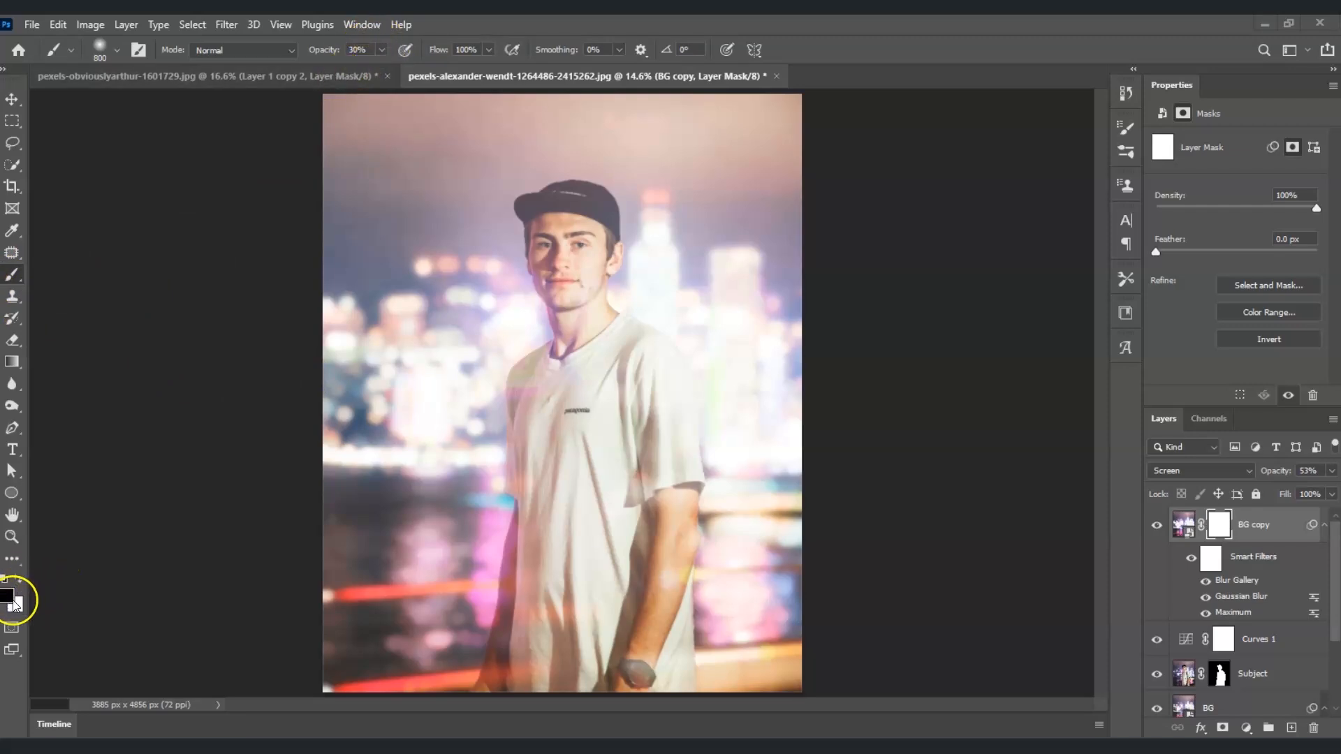
pyautogui.click(117, 52)
pyautogui.click(90, 278)
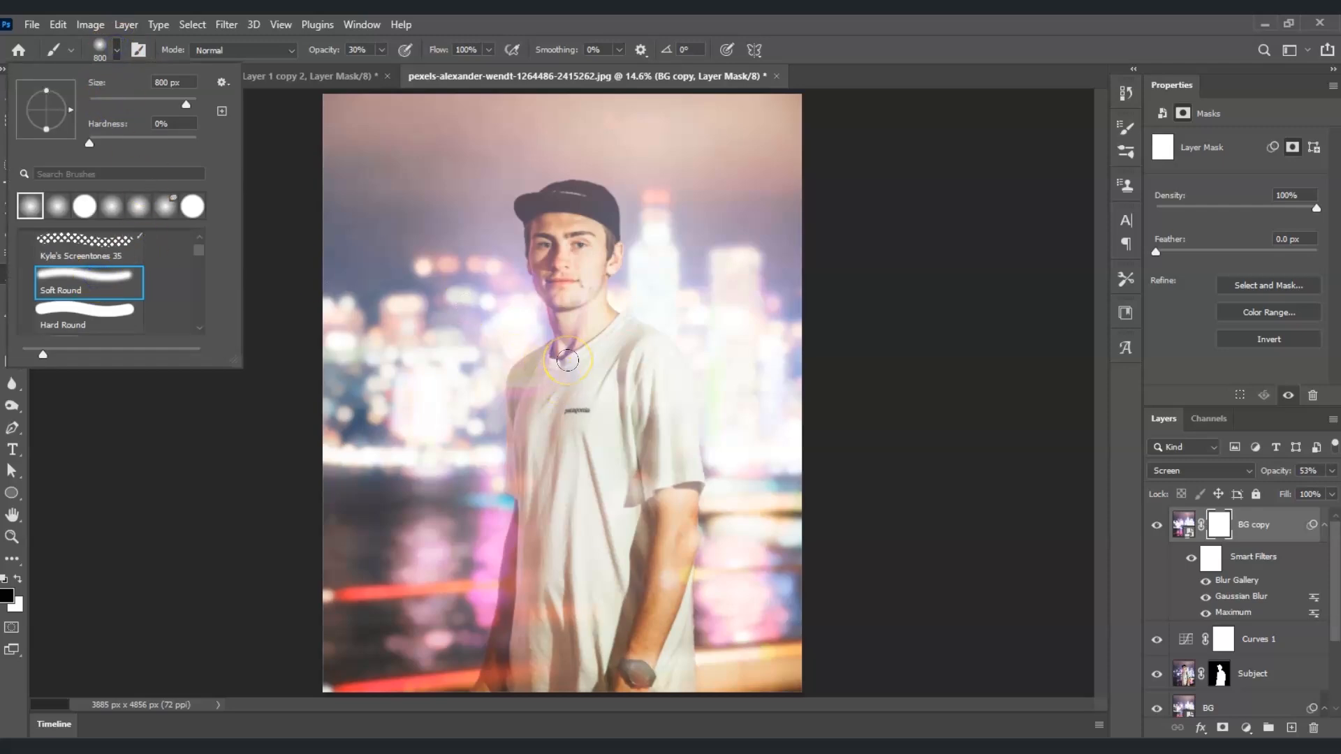
# Paint black at 30% opacity on the BG copy mask over the man's face and neck, reducing the brush to 500 px
pyautogui.moveTo(567, 360); pyautogui.dragTo(569, 344)
pyautogui.click(562, 285)
pyautogui.press('[')
pyautogui.press('[')
pyautogui.moveTo(588, 307); pyautogui.dragTo(561, 292)
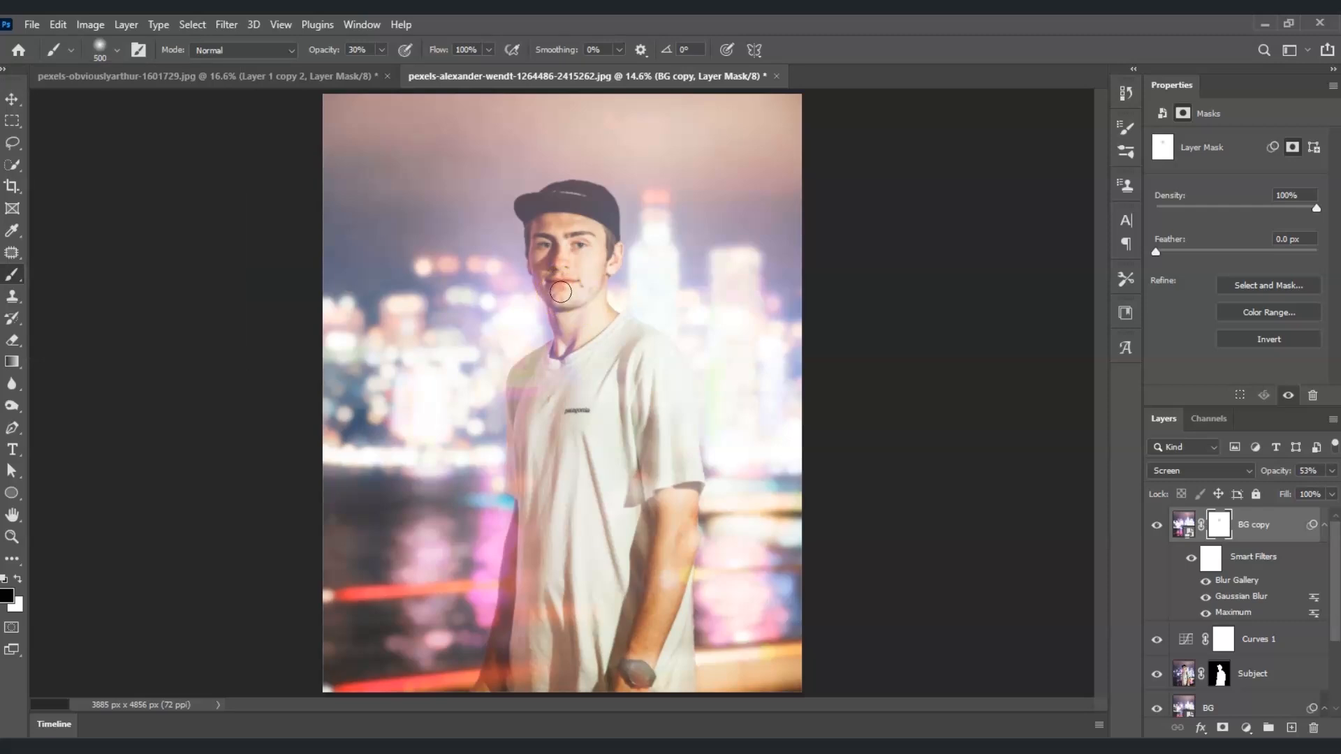
pyautogui.moveTo(561, 292)
pyautogui.mouseDown()
pyautogui.moveTo(566, 235)
pyautogui.moveTo(572, 296)
pyautogui.mouseUp()
pyautogui.moveTo(582, 312); pyautogui.dragTo(590, 372)
pyautogui.moveTo(573, 285)
pyautogui.mouseDown()
pyautogui.moveTo(546, 251)
pyautogui.moveTo(575, 203)
pyautogui.moveTo(536, 200)
pyautogui.mouseUp()
pyautogui.moveTo(601, 287)
pyautogui.mouseDown()
pyautogui.moveTo(607, 343)
pyautogui.moveTo(564, 316)
pyautogui.mouseUp()
# Mask the bokeh glow off the man's shirt and arms with soft black strokes, using a brush up to 800 px
pyautogui.moveTo(568, 333); pyautogui.dragTo(619, 391)
pyautogui.moveTo(548, 453); pyautogui.dragTo(566, 492)
pyautogui.moveTo(632, 427)
pyautogui.mouseDown()
pyautogui.moveTo(627, 376)
pyautogui.moveTo(646, 359)
pyautogui.mouseUp()
pyautogui.moveTo(586, 230)
pyautogui.mouseDown()
pyautogui.moveTo(557, 204)
pyautogui.moveTo(642, 353)
pyautogui.moveTo(561, 508)
pyautogui.moveTo(619, 560)
pyautogui.mouseUp()
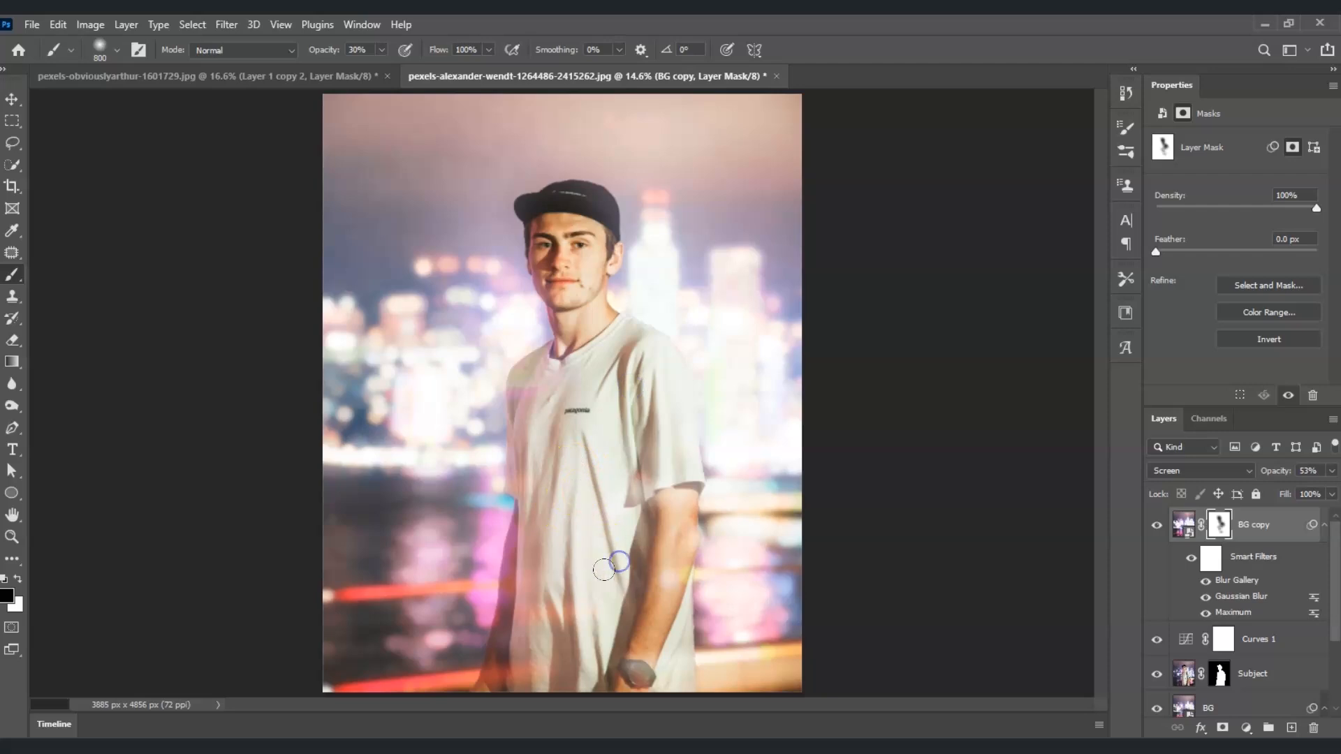
pyautogui.moveTo(639, 675); pyautogui.dragTo(659, 543)
pyautogui.moveTo(635, 500); pyautogui.dragTo(546, 387)
pyautogui.moveTo(517, 546)
pyautogui.mouseDown()
pyautogui.moveTo(706, 381)
pyautogui.moveTo(654, 330)
pyautogui.mouseUp()
pyautogui.moveTo(524, 619); pyautogui.dragTo(492, 575)
pyautogui.moveTo(539, 543)
pyautogui.mouseDown()
pyautogui.moveTo(551, 534)
pyautogui.moveTo(505, 668)
pyautogui.mouseUp()
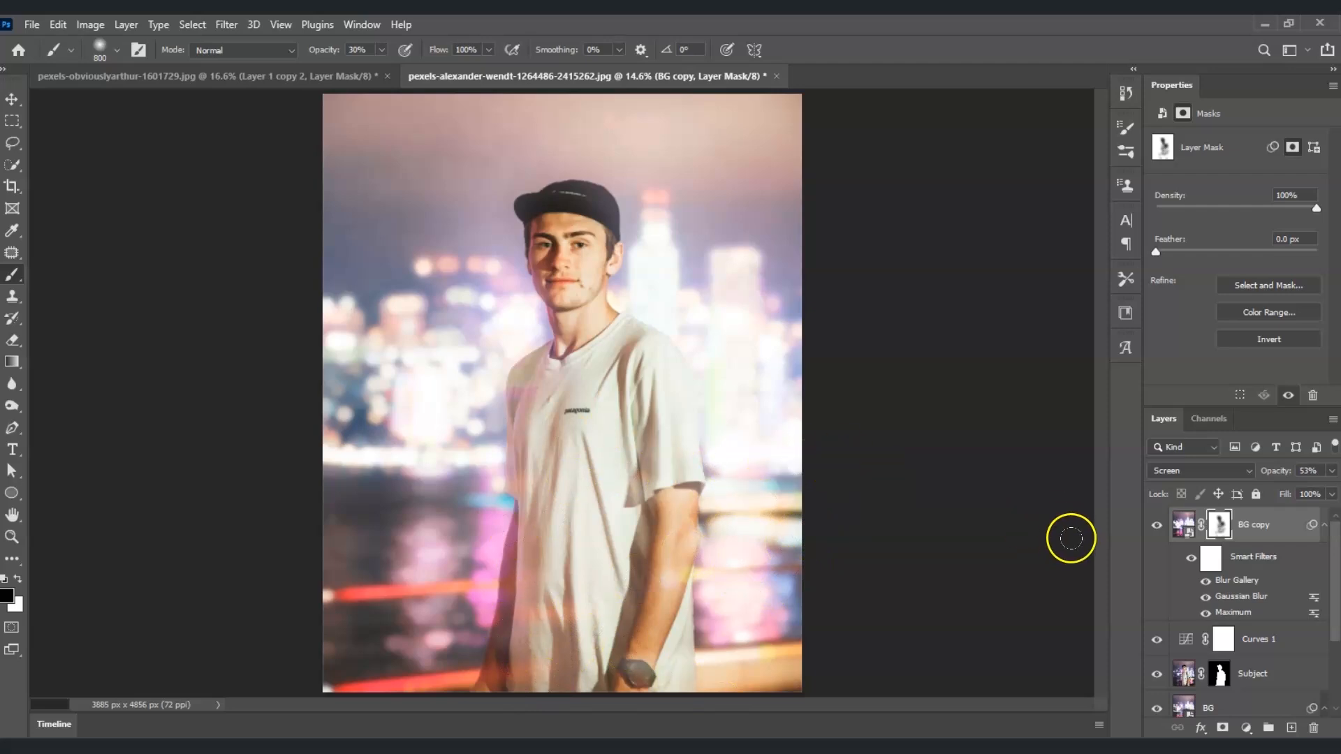
# Duplicate the Background layer to the top of the layer stack and hide the copy to compare before and after
pyautogui.scroll(-3, 1292, 679)
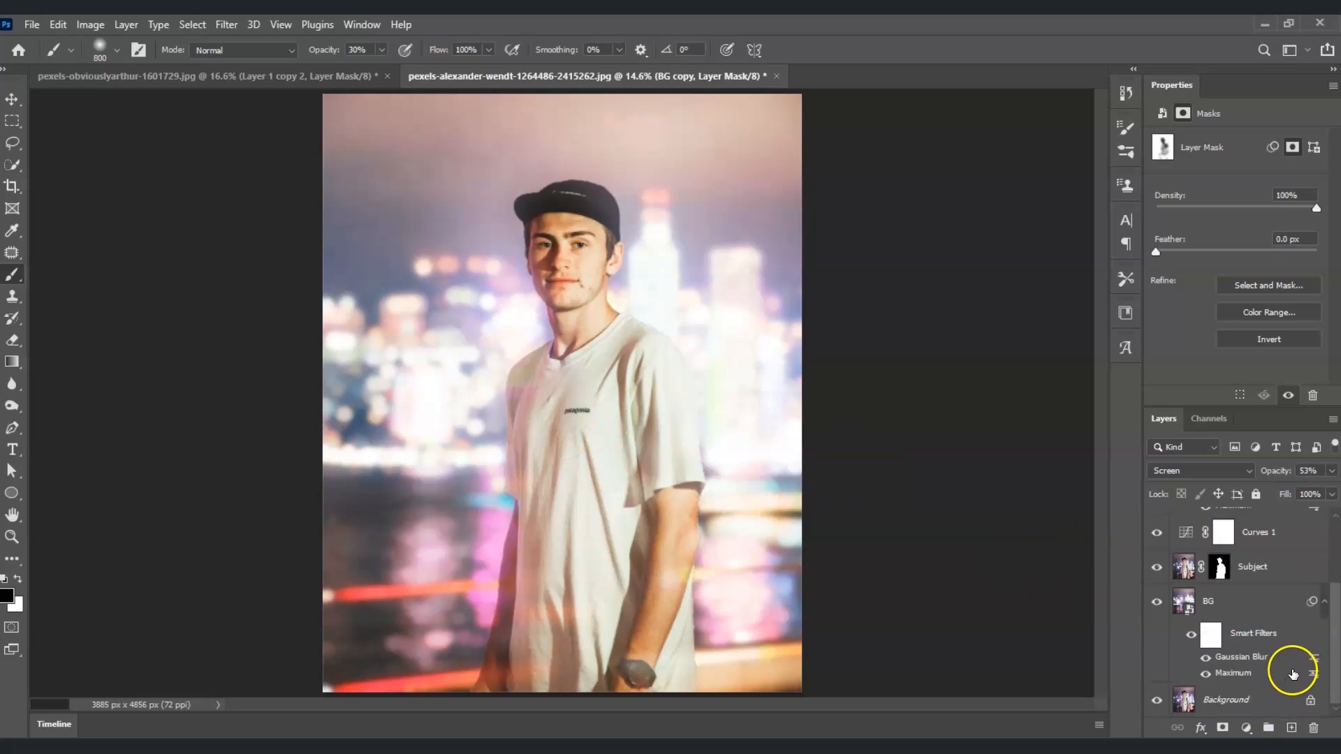
pyautogui.moveTo(1255, 699); pyautogui.dragTo(1208, 529)
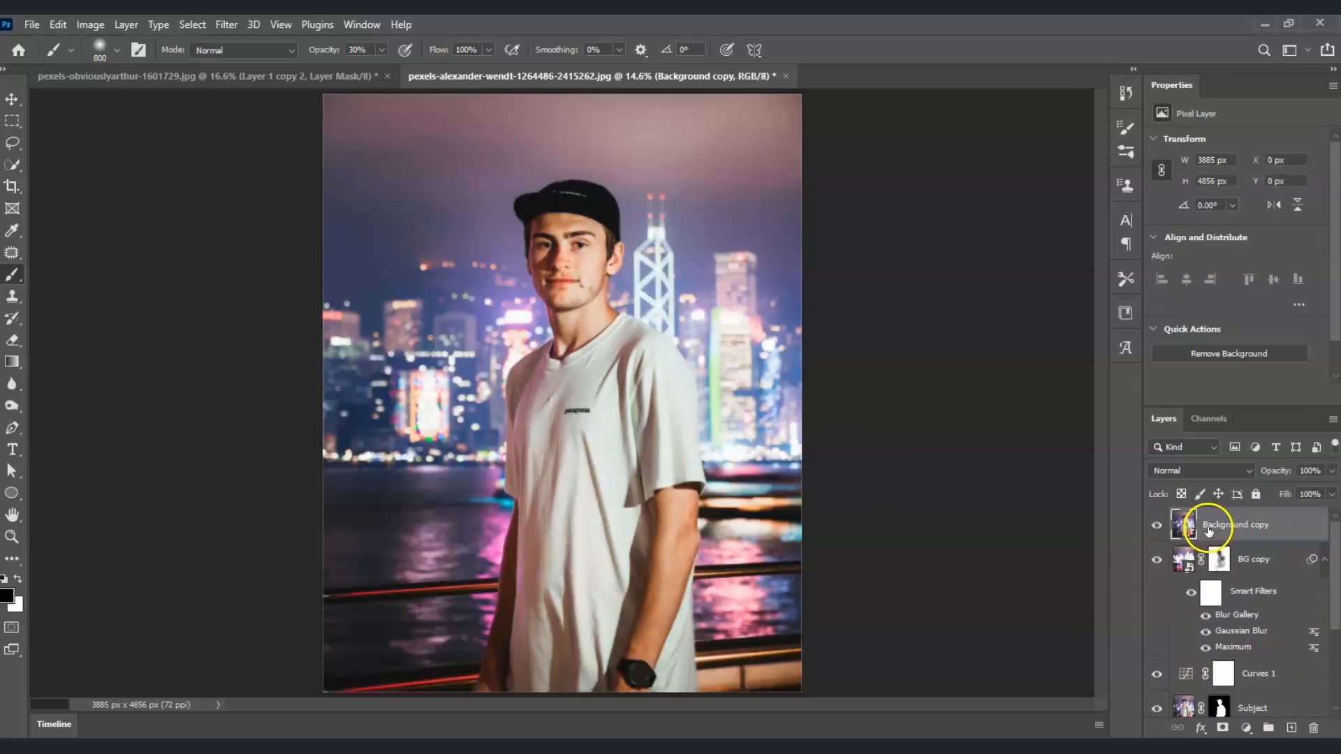
pyautogui.click(1151, 531)
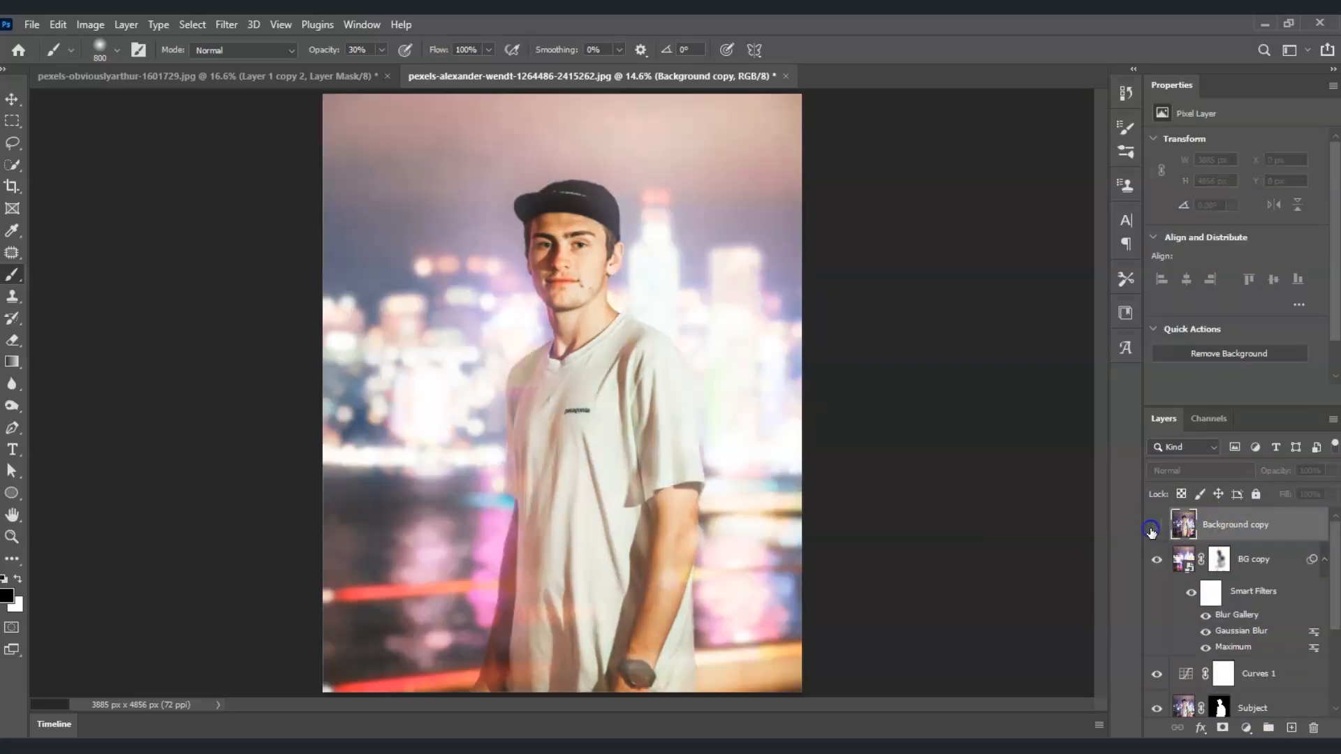